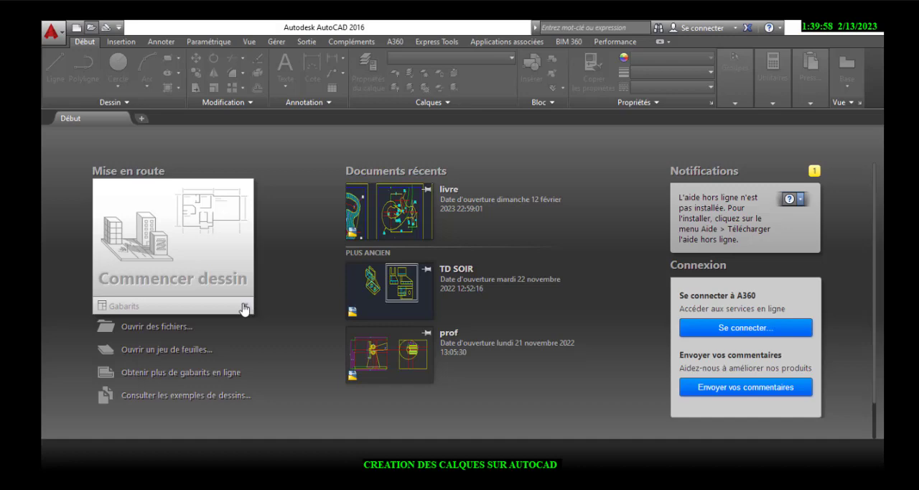
Start a new drawing from the acadiso.dwt template
click(246, 307)
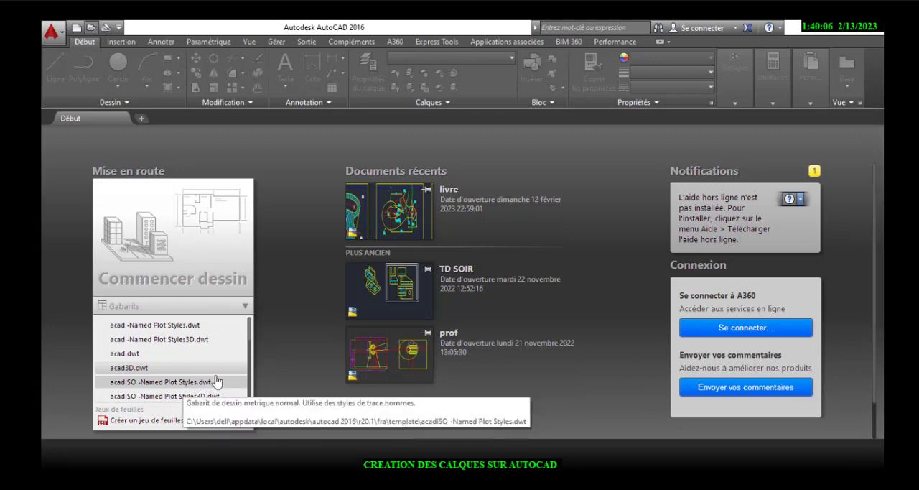
scroll(239, 359, down, 5)
scroll(239, 359, up, 4)
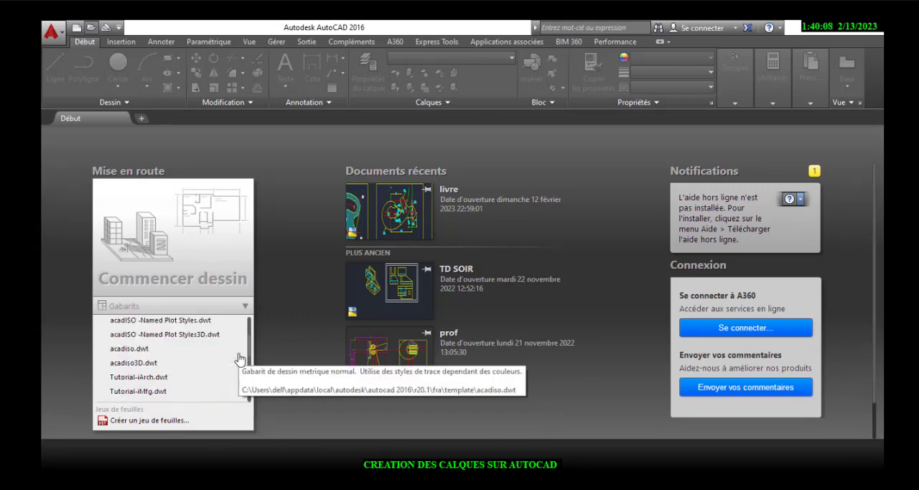
click(164, 353)
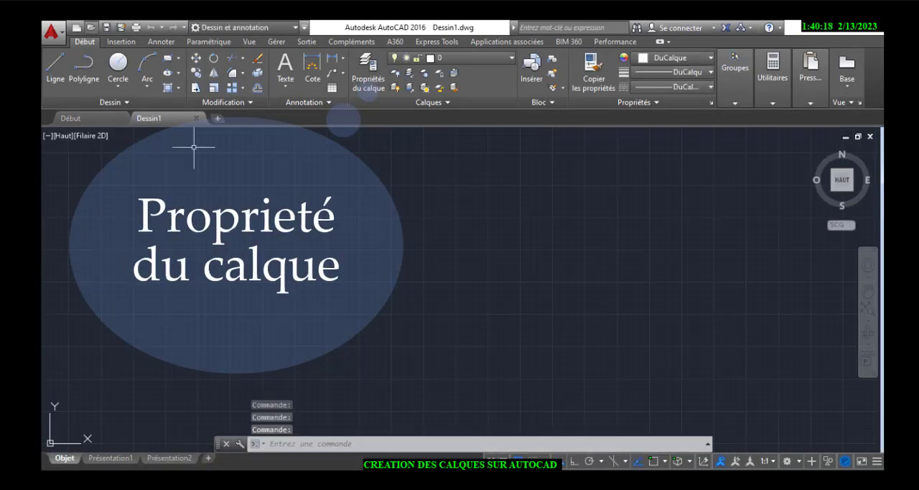
Open the layer properties manager and create a layer named "Trait fort"
click(367, 82)
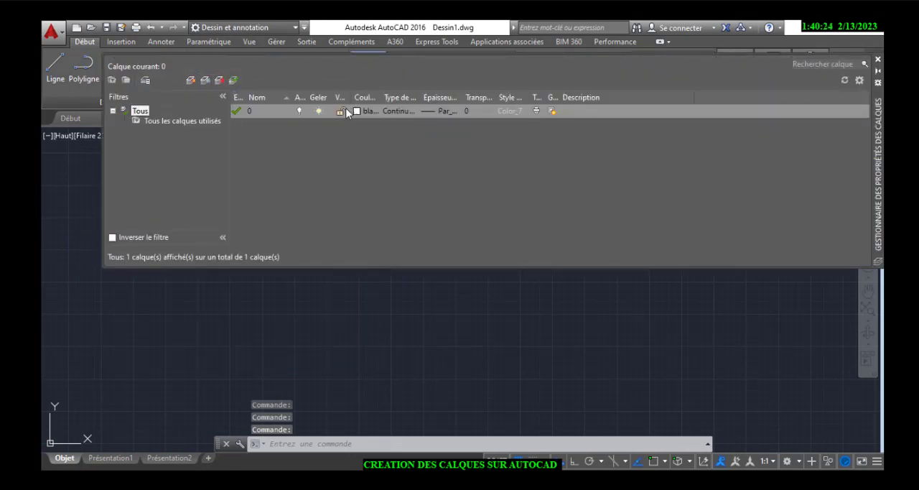
click(191, 81)
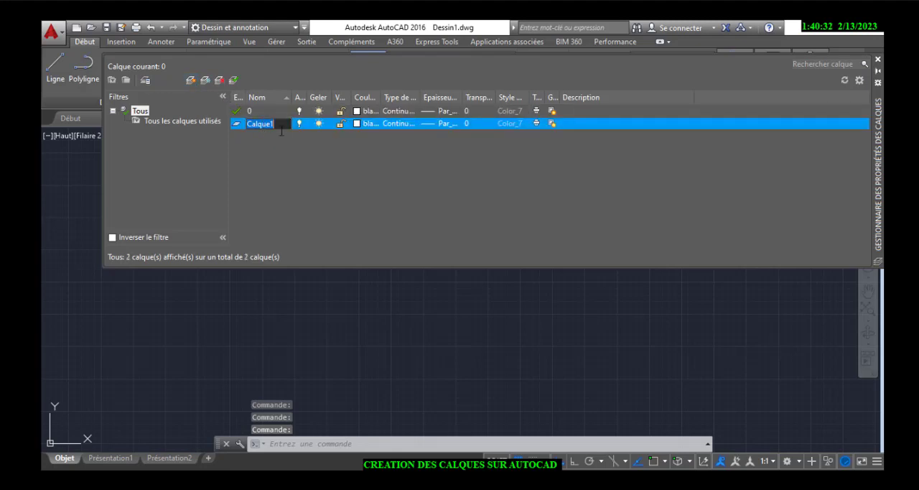
text(TR)
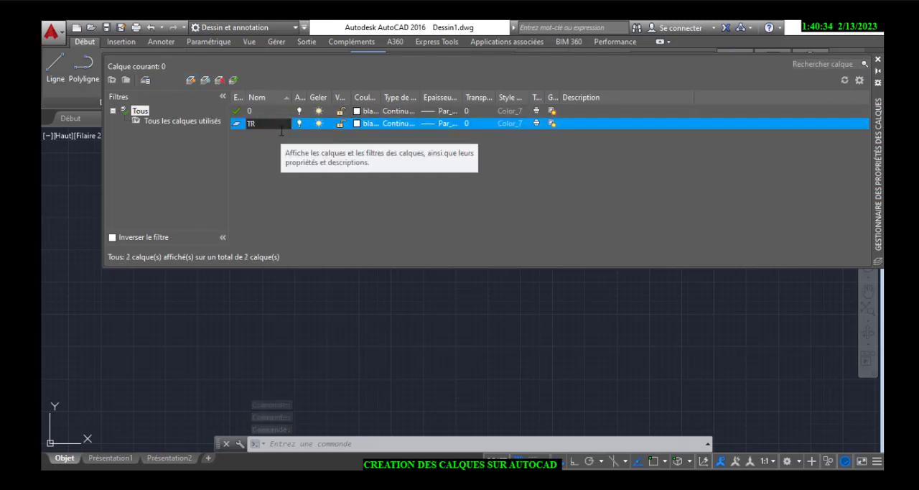
key(BackSpace)
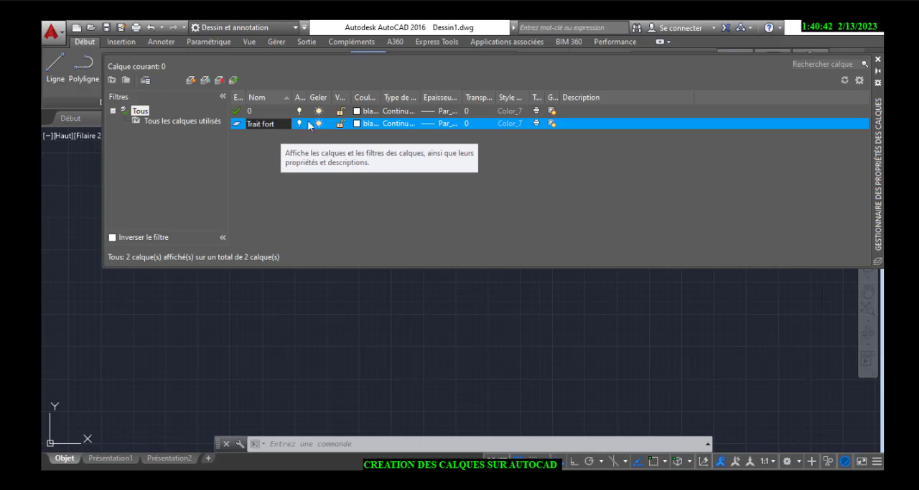
Set the color of the "Trait fort" layer to yellow (jaune, index 2)
click(359, 123)
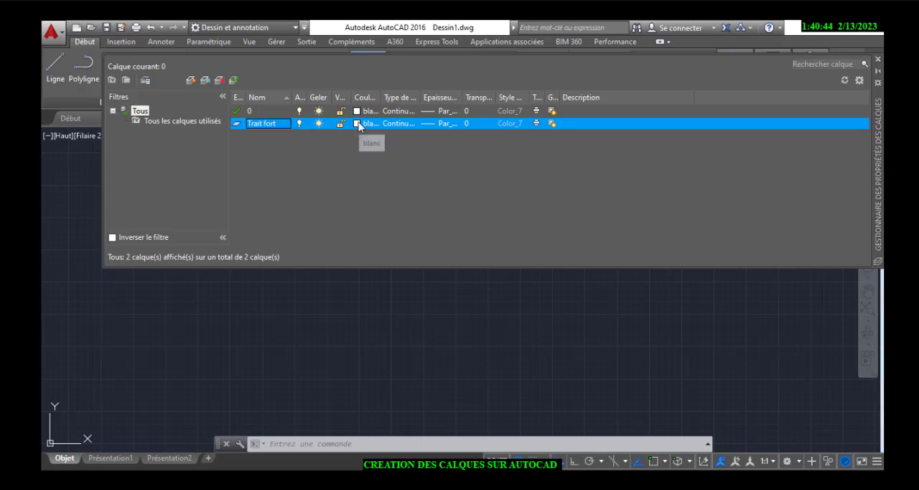
click(358, 123)
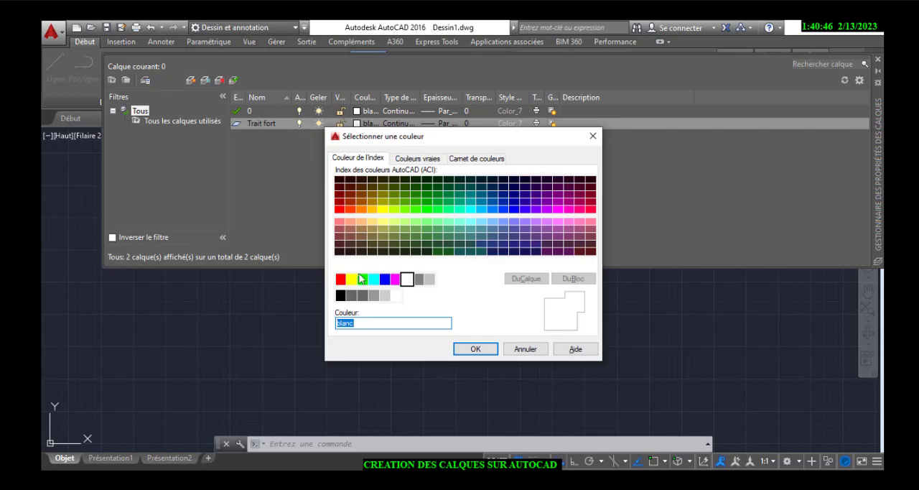
click(351, 279)
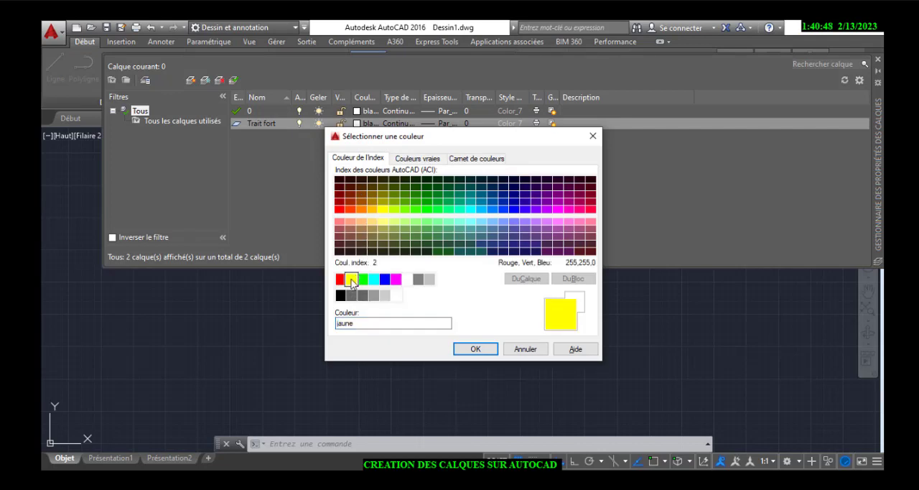
click(474, 350)
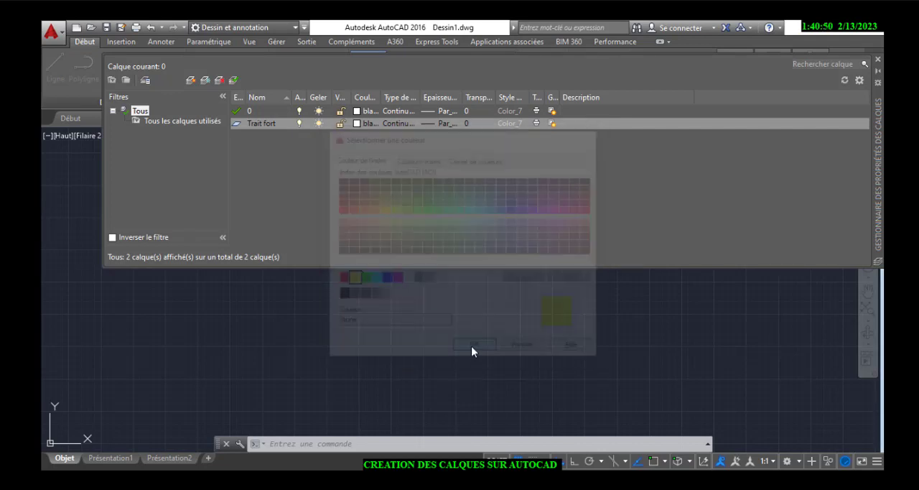
Set the lineweight of the "Trait fort" layer to 0.53 mm
click(448, 123)
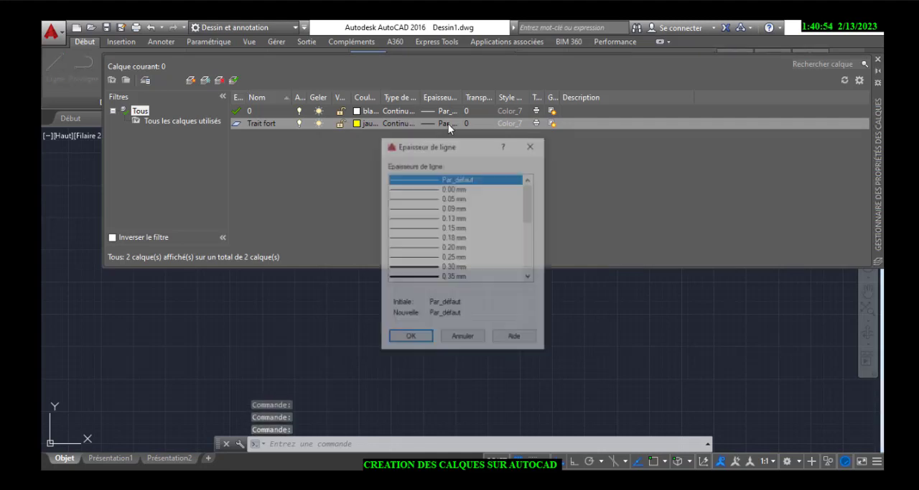
click(529, 277)
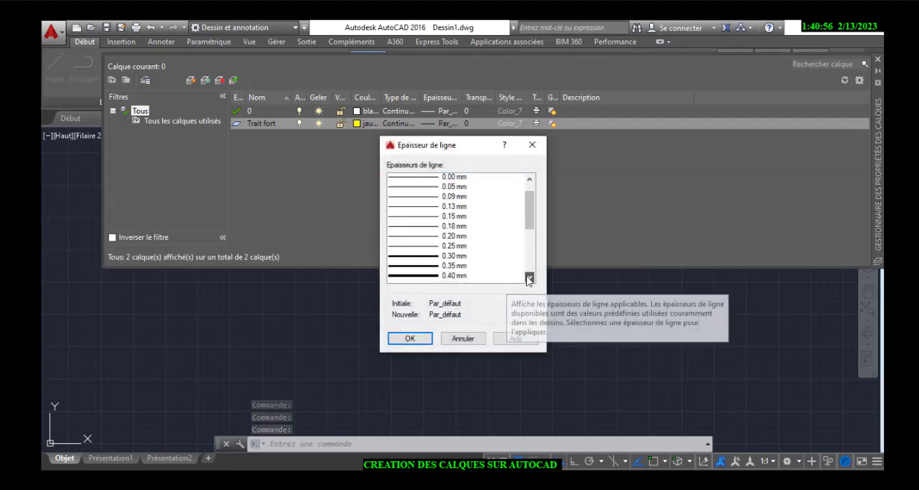
click(529, 277)
click(529, 277)
click(451, 258)
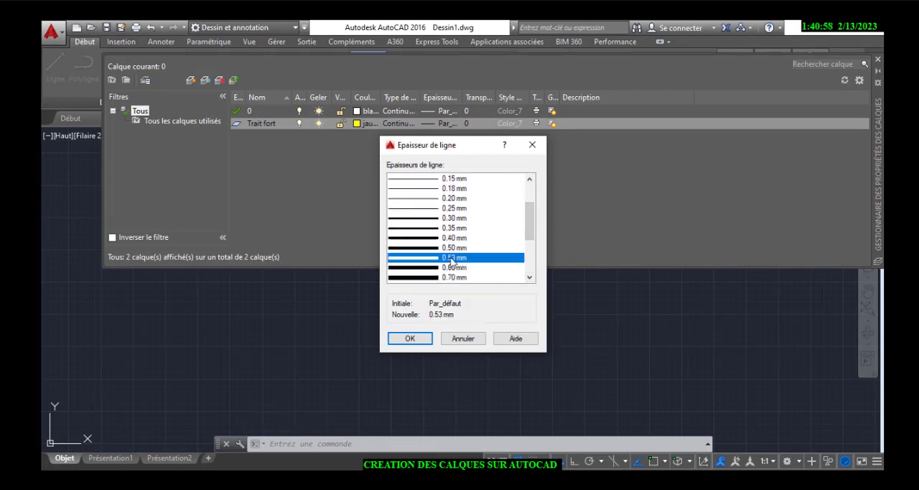
click(412, 342)
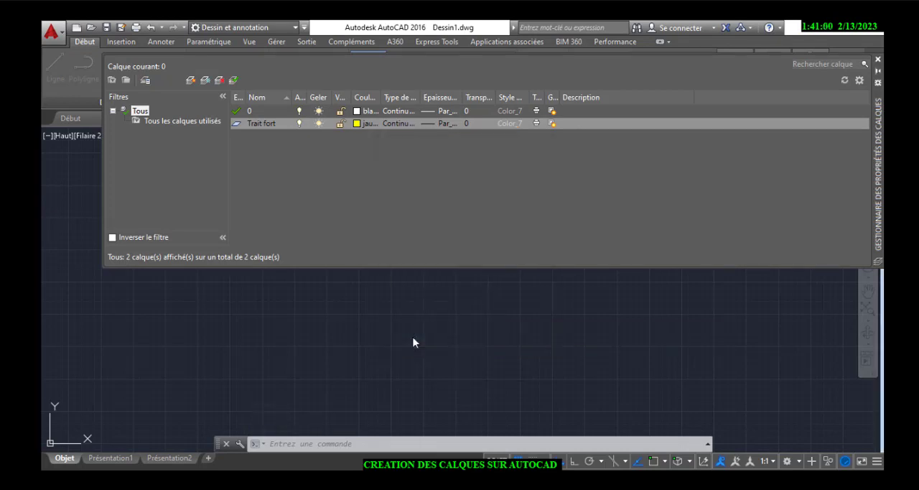
Create a layer named "trait fin" and set its color to cyan
click(191, 80)
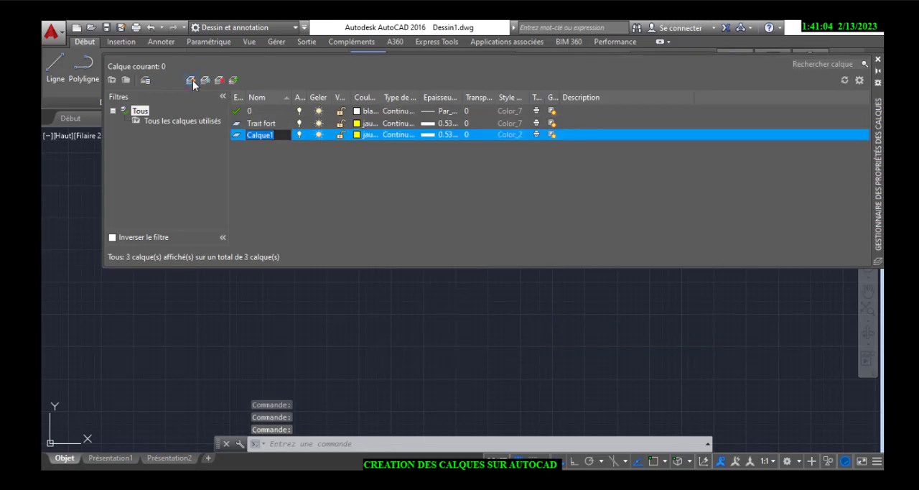
text(trait)
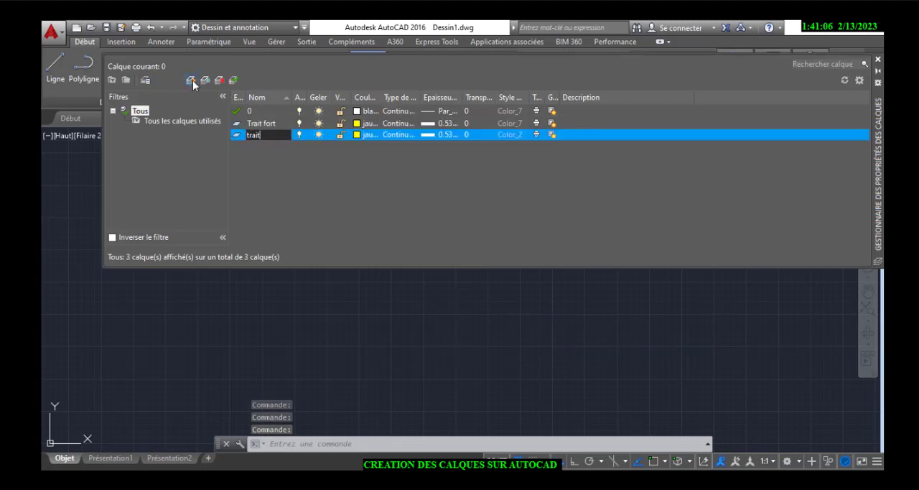
text( fin)
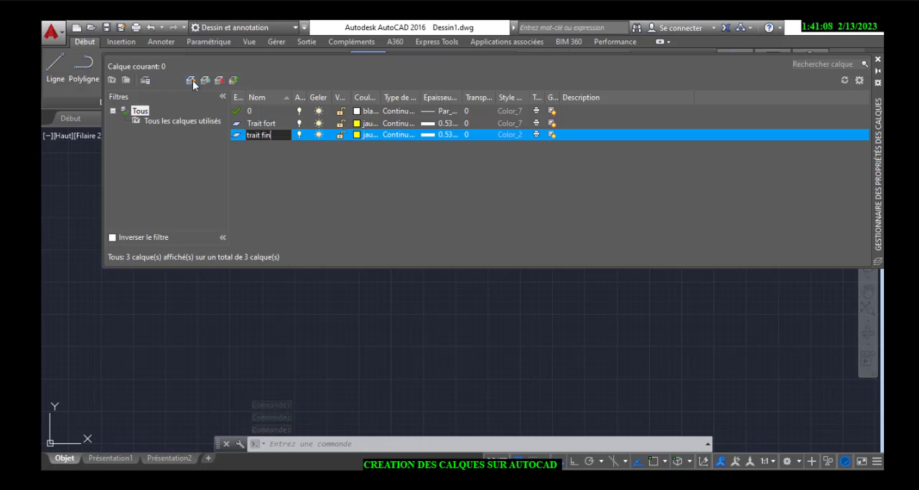
click(364, 135)
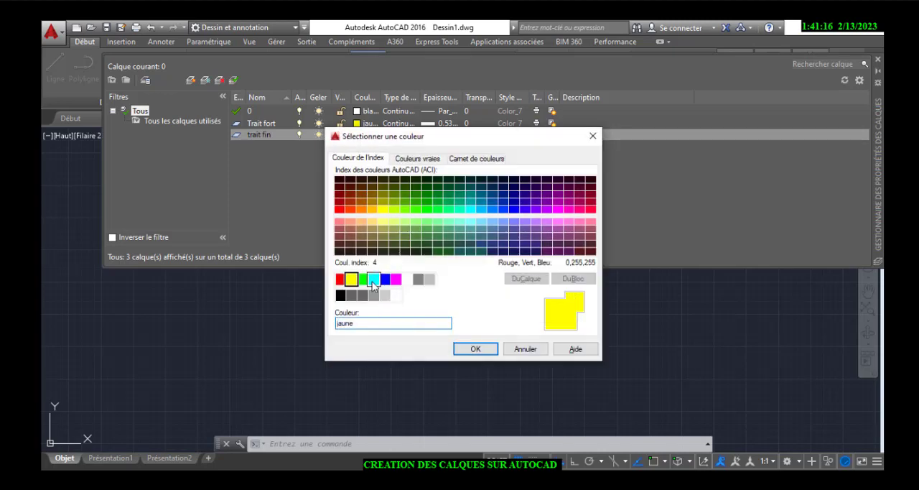
click(374, 280)
click(476, 348)
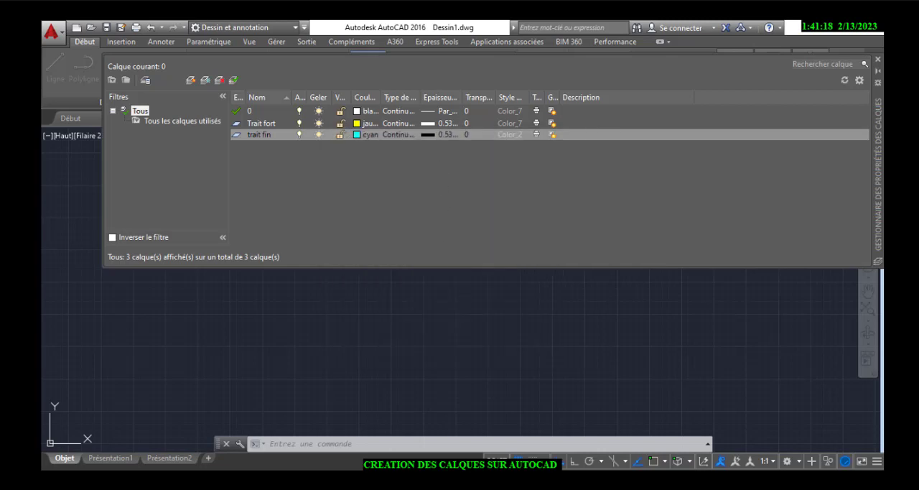
Set the lineweight of the "trait fin" layer to 0.25 mm
click(441, 135)
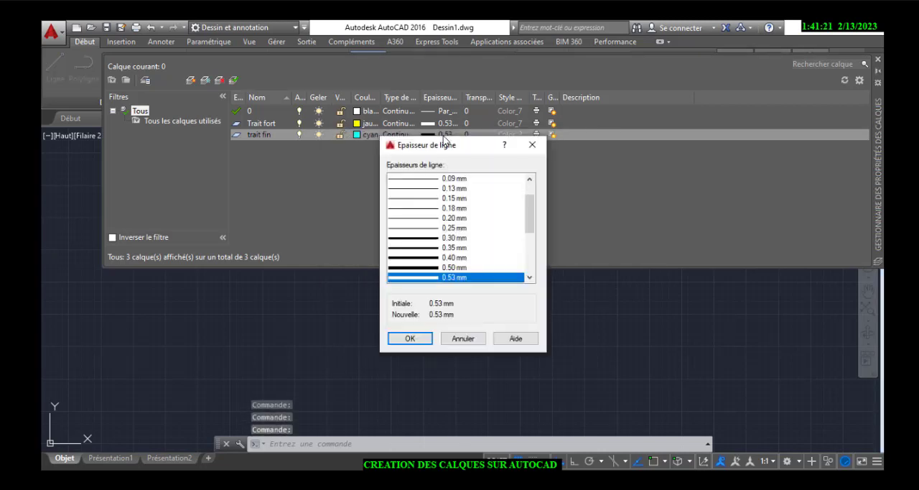
click(448, 228)
click(411, 338)
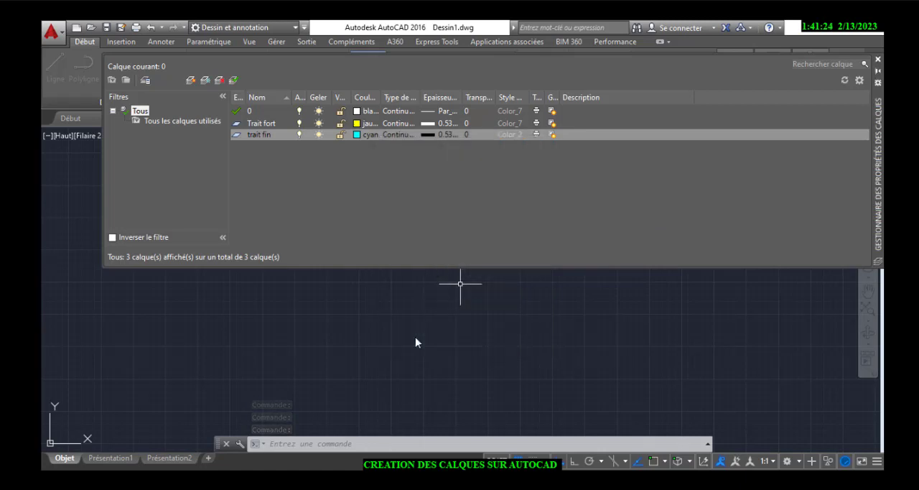
Create another layer and name it "Trait d' axe"
click(191, 81)
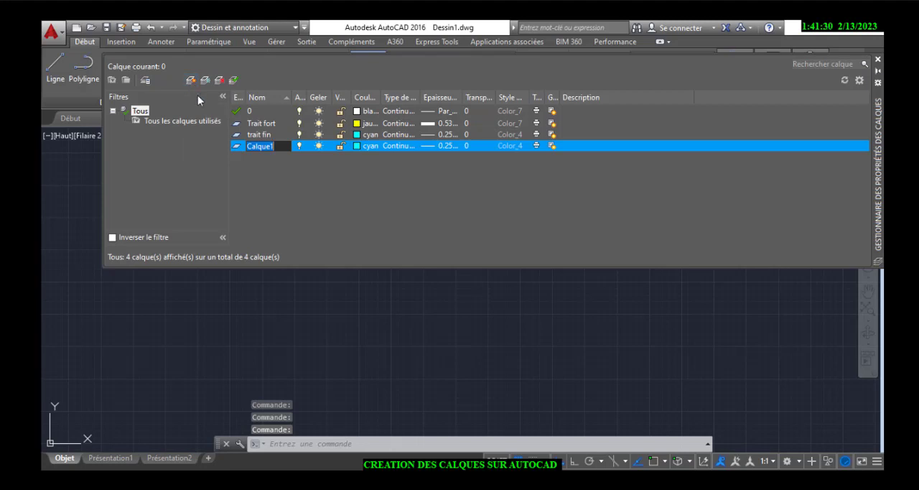
key(BackSpace)
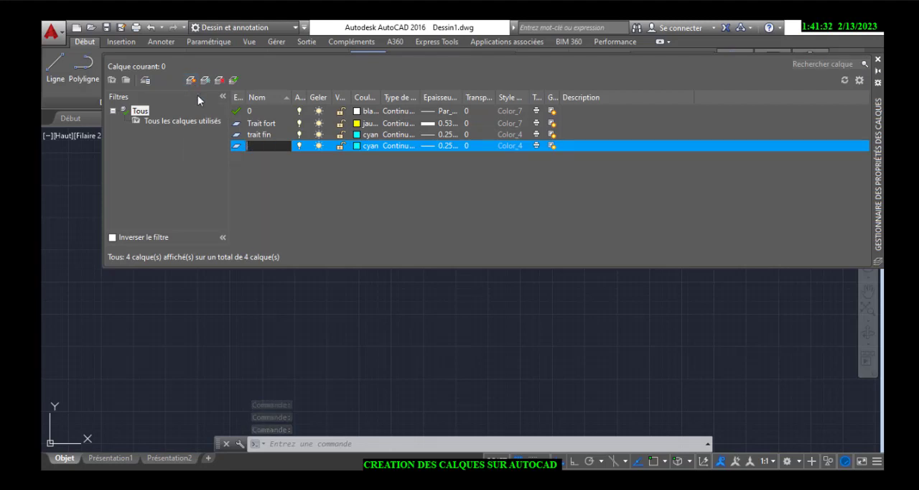
text(Tr)
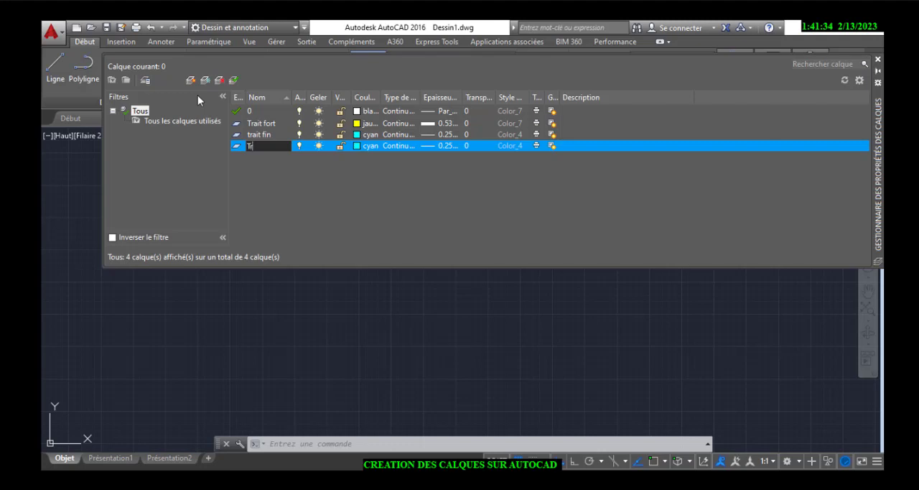
text(ait d' axe)
Set the color of the "Trait d' axe" layer to red (rouge)
click(367, 146)
click(368, 145)
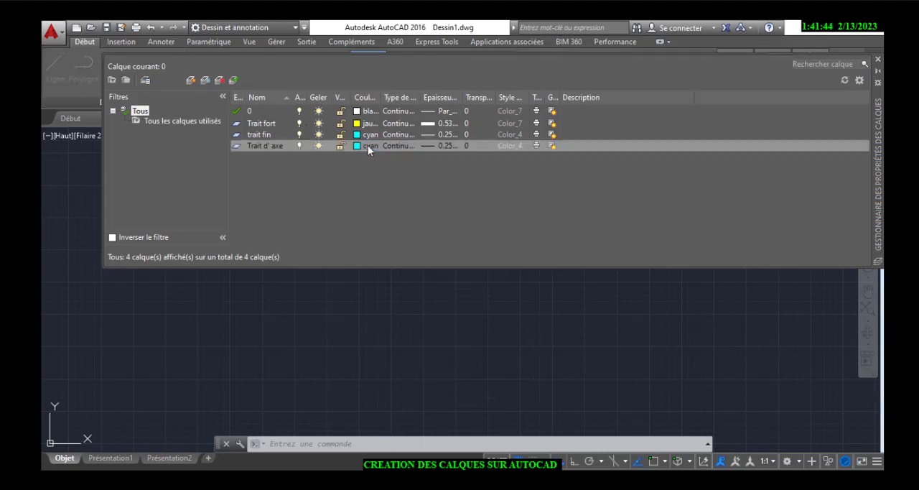
click(341, 279)
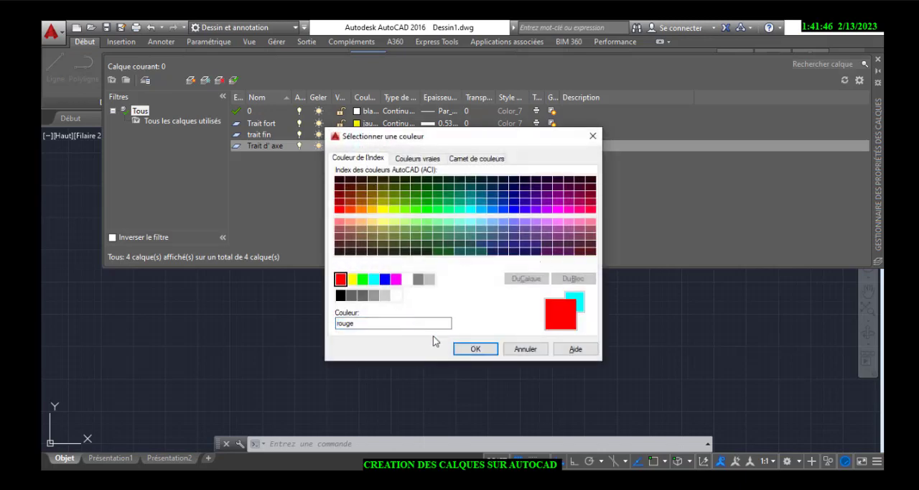
click(475, 348)
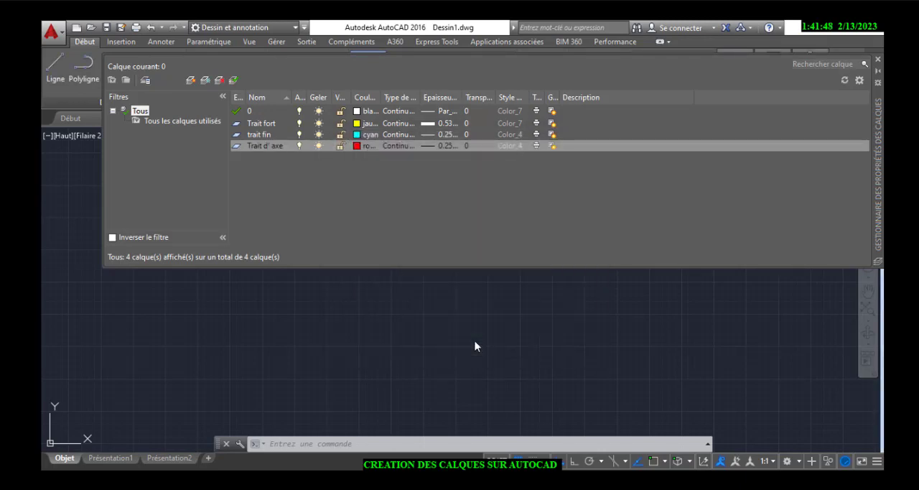
Load the AXES linetype from acadiso.lin and assign it to the "Trait d' axe" layer
click(405, 145)
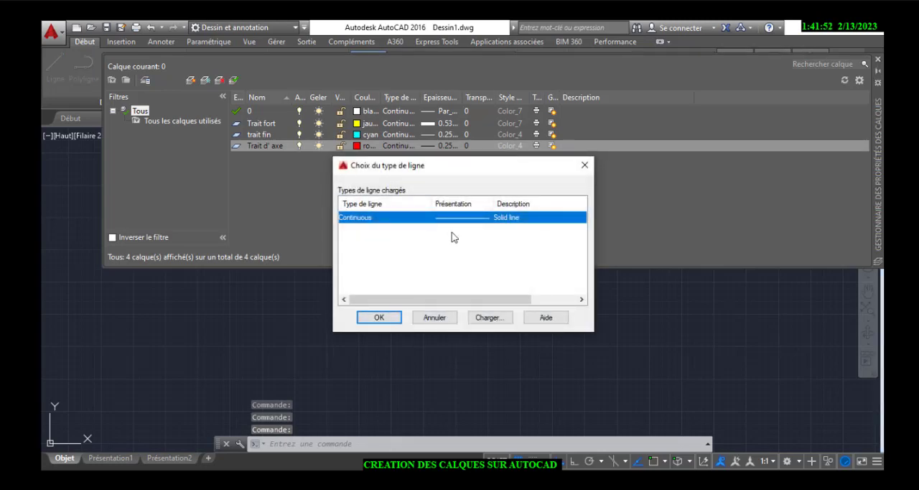
click(481, 317)
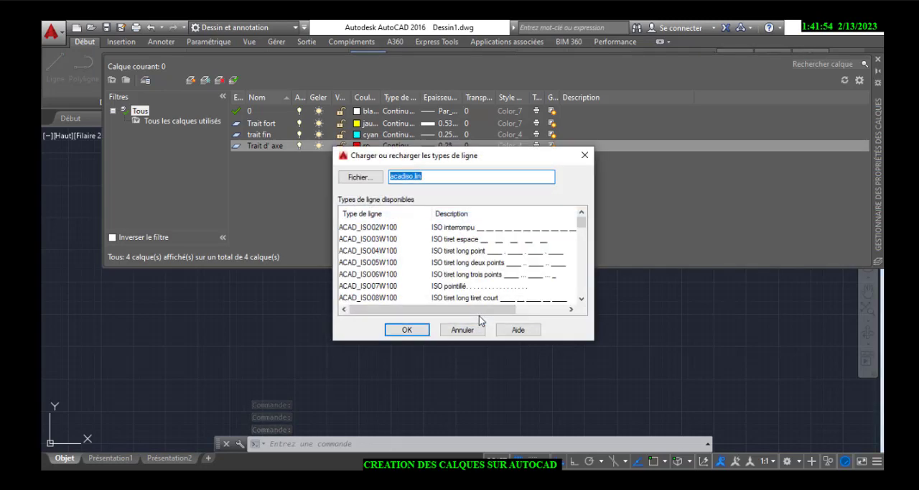
scroll(484, 278, down, 4)
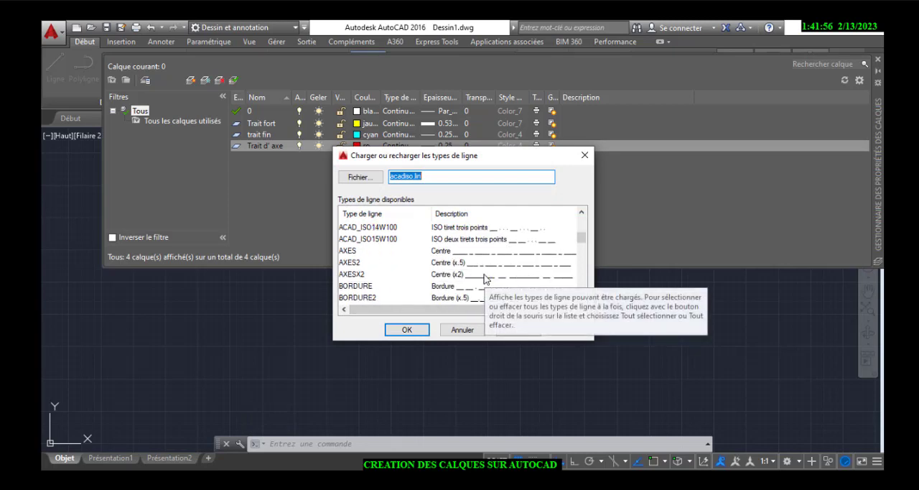
click(469, 252)
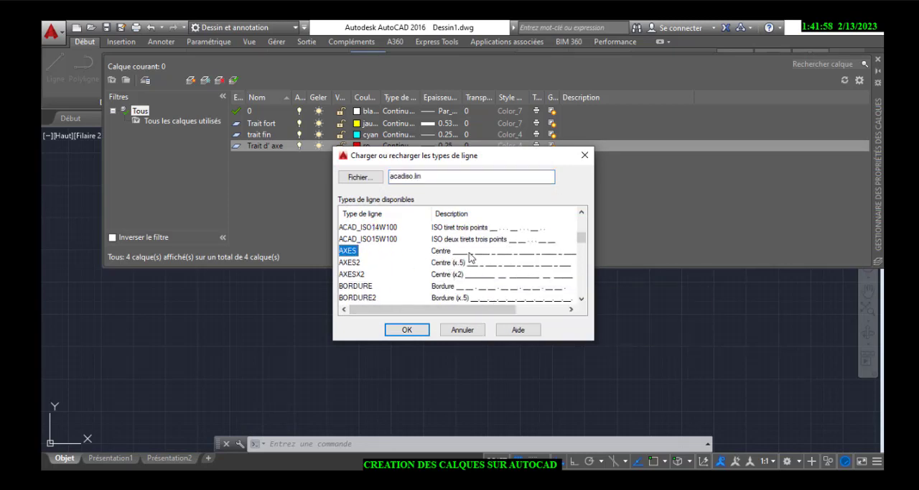
click(407, 330)
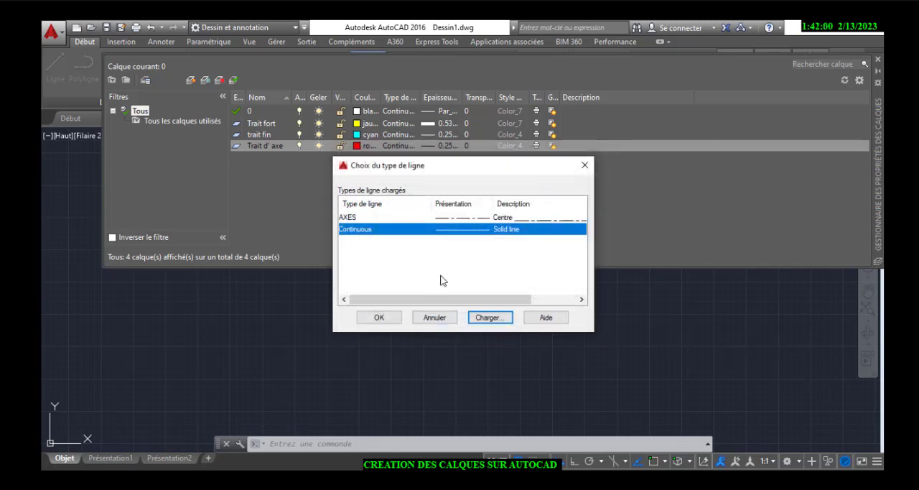
click(468, 217)
click(379, 317)
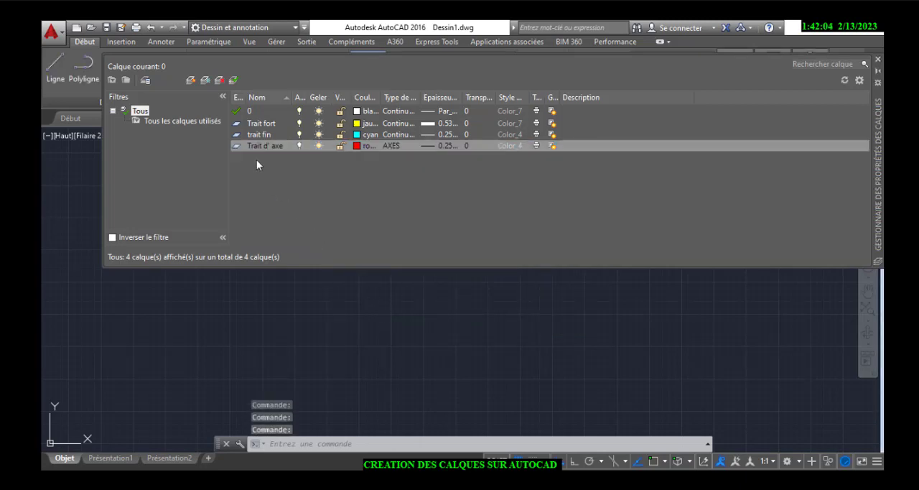
Create another layer and name it "Trait interompu"
click(191, 80)
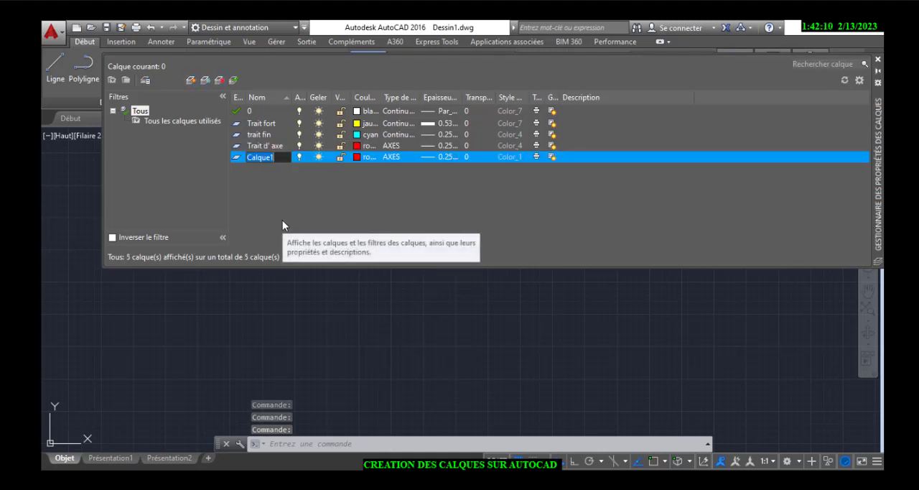
key(BackSpace)
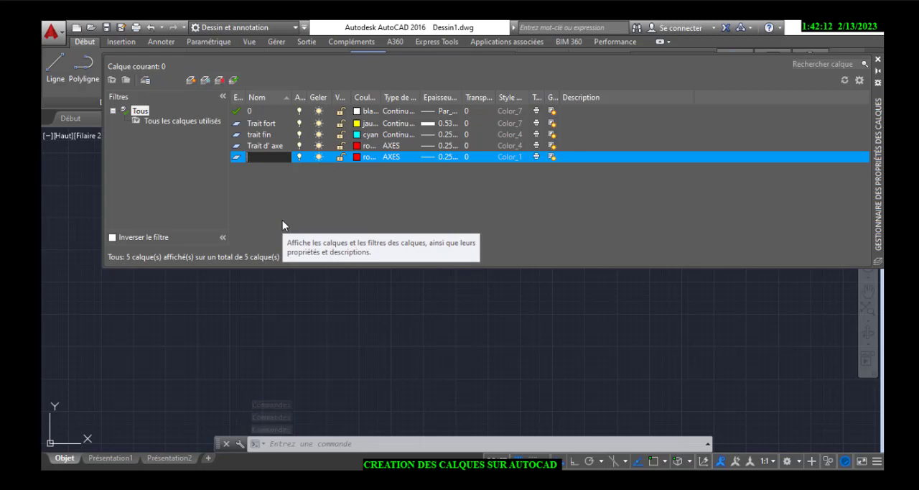
text(Tr)
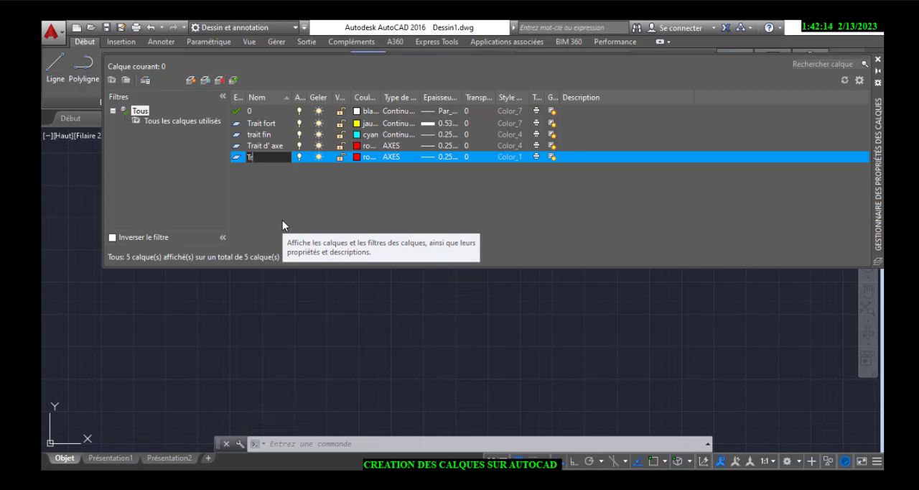
text(ait interompu)
key(Return)
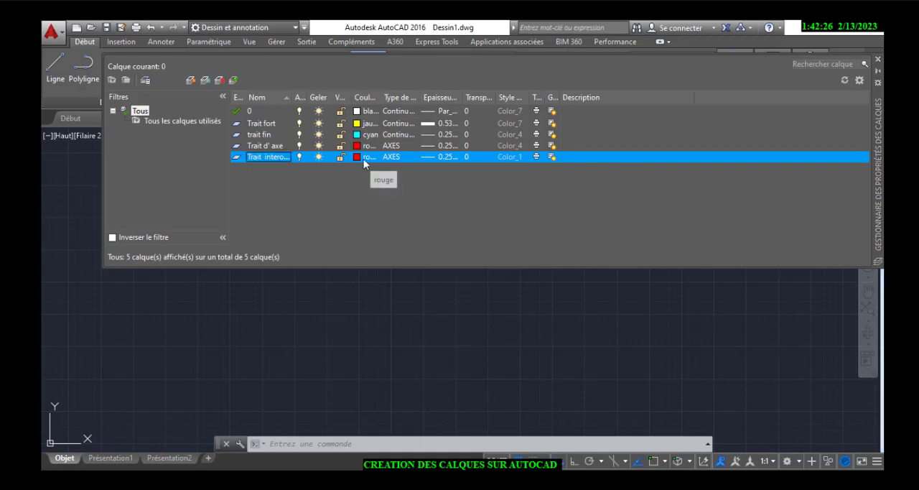
Set the color of the "Trait interompu" layer to green (vert)
click(364, 157)
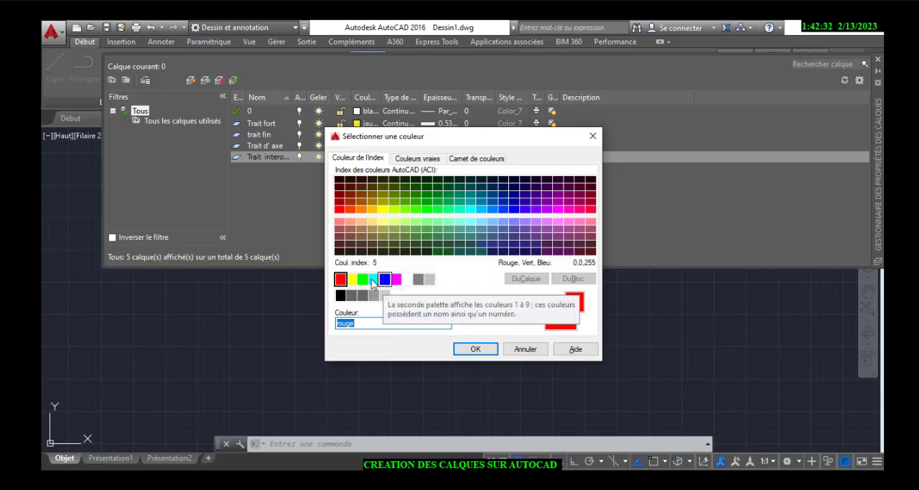
click(362, 278)
click(465, 350)
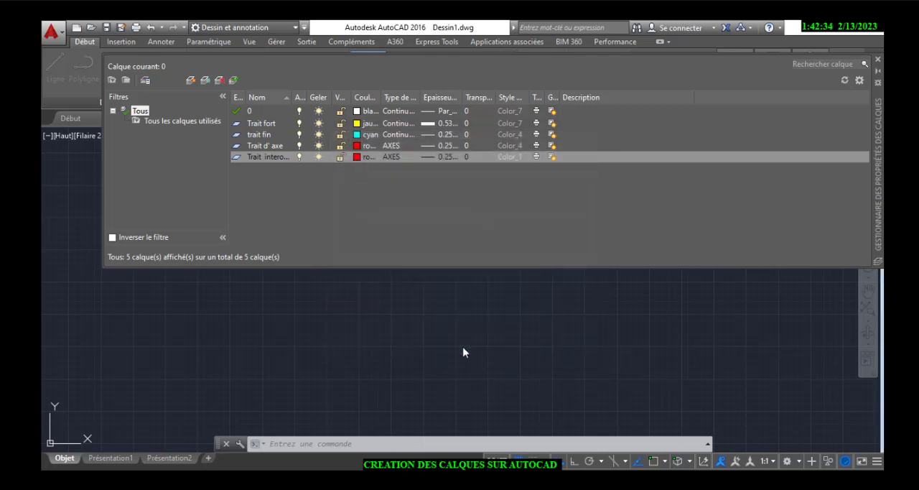
Load the ACAD_ISO02W100 linetype from acadiso.lin, assign it to the "Trait interompu" layer and close the layer manager
click(402, 157)
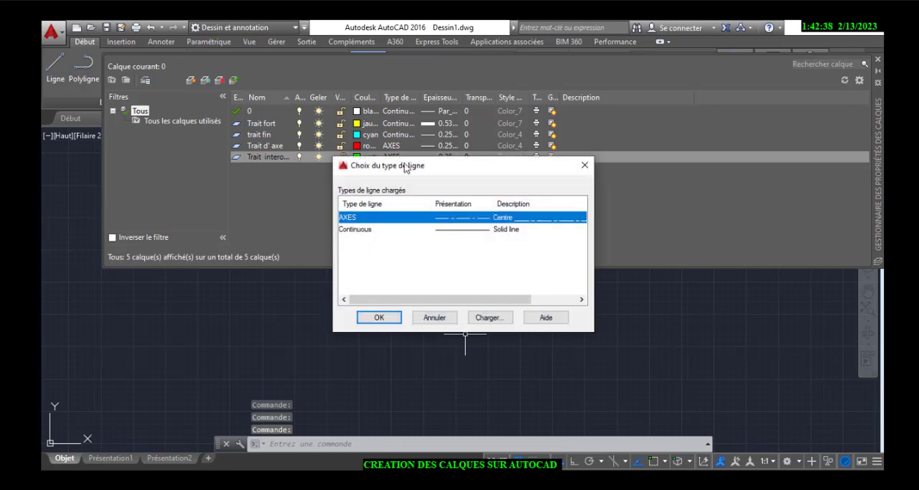
click(489, 318)
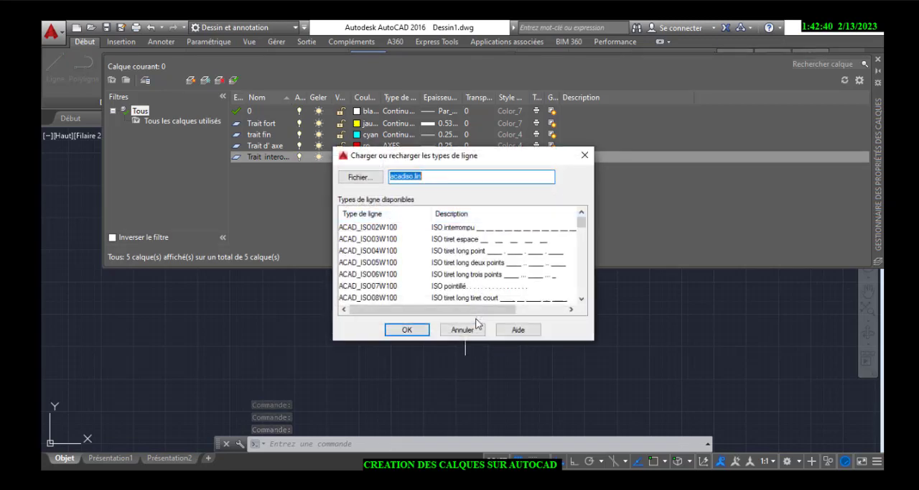
click(489, 231)
click(407, 329)
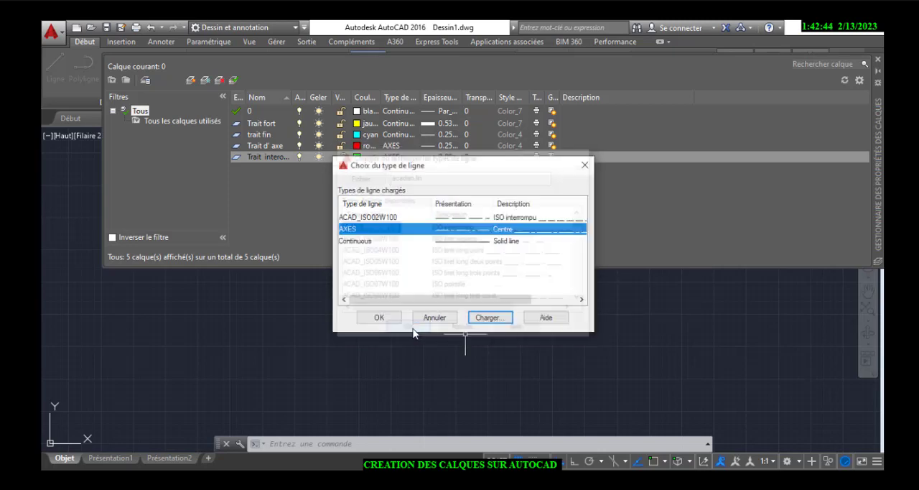
click(460, 217)
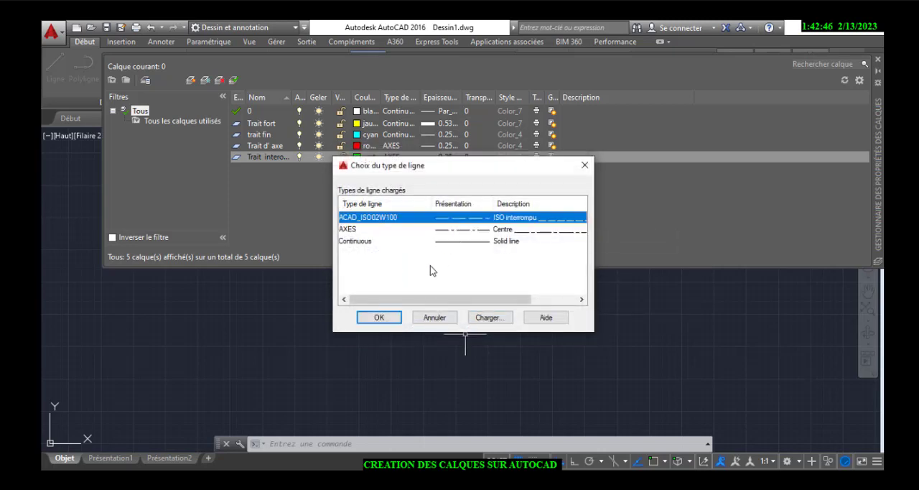
click(373, 317)
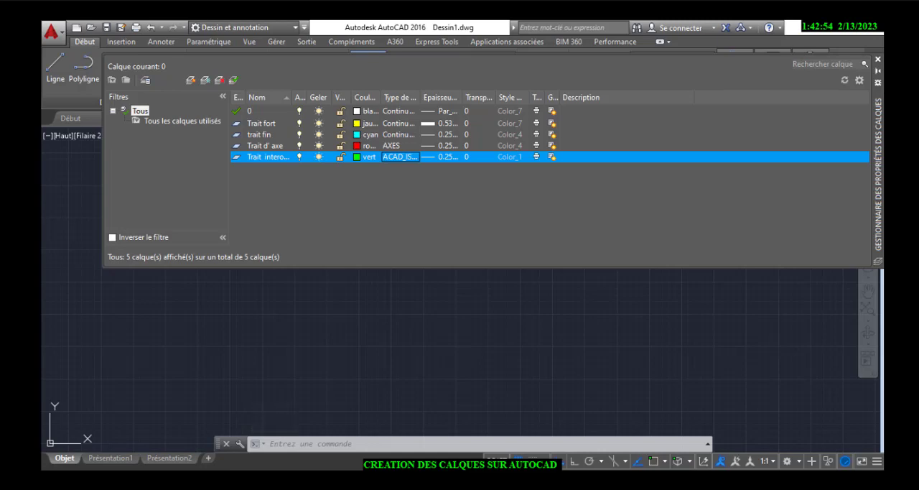
click(878, 59)
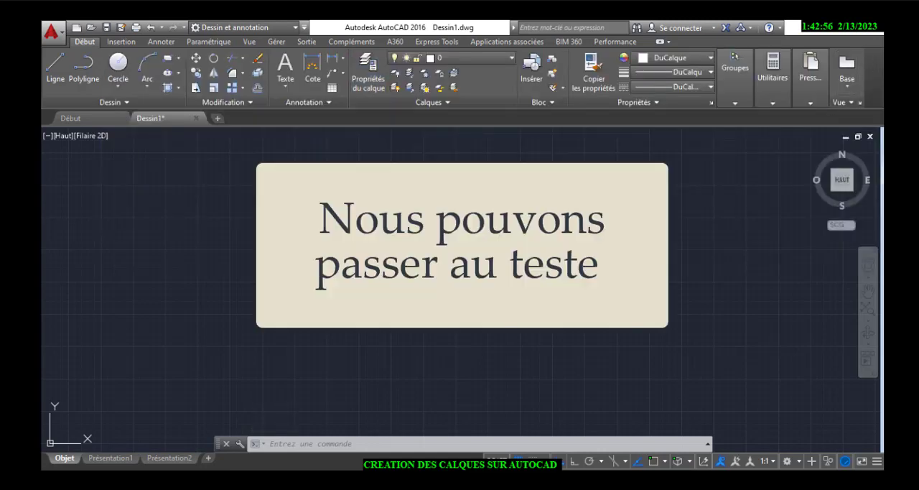
Make "Trait fort" the current layer and draw a rectangle 100 wide and 40 high on it
click(507, 56)
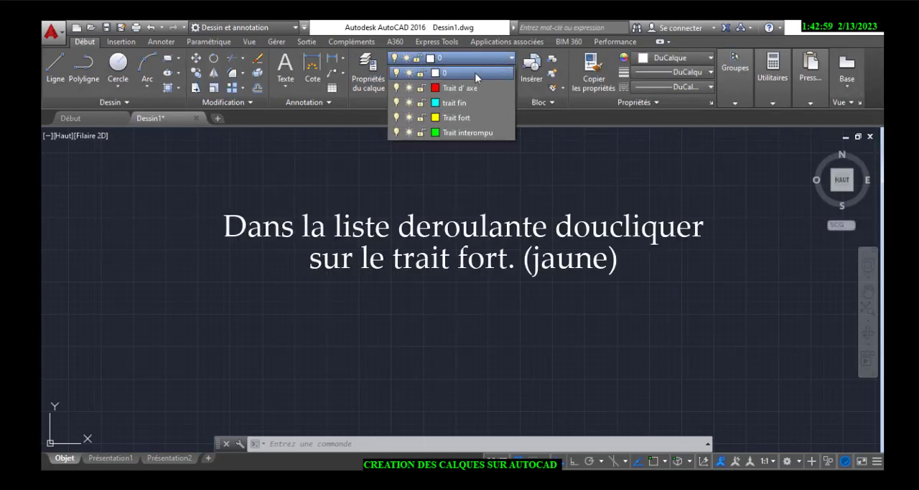
click(455, 117)
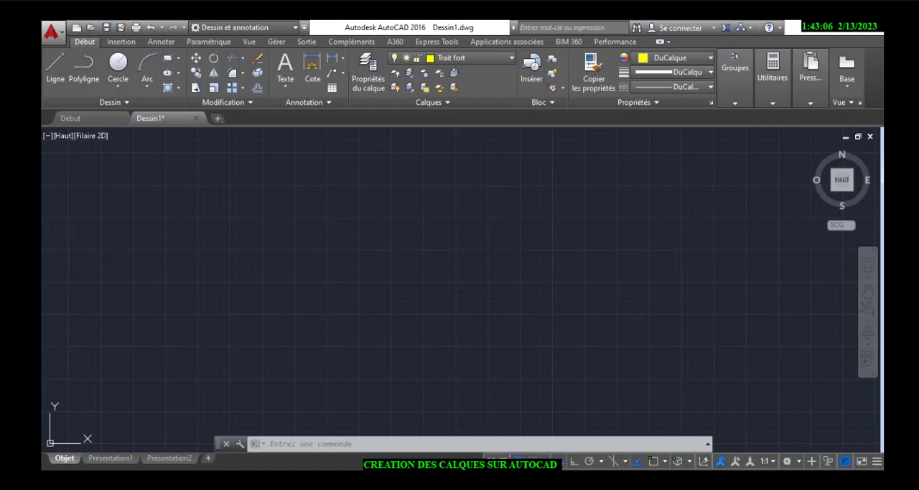
click(169, 59)
click(298, 197)
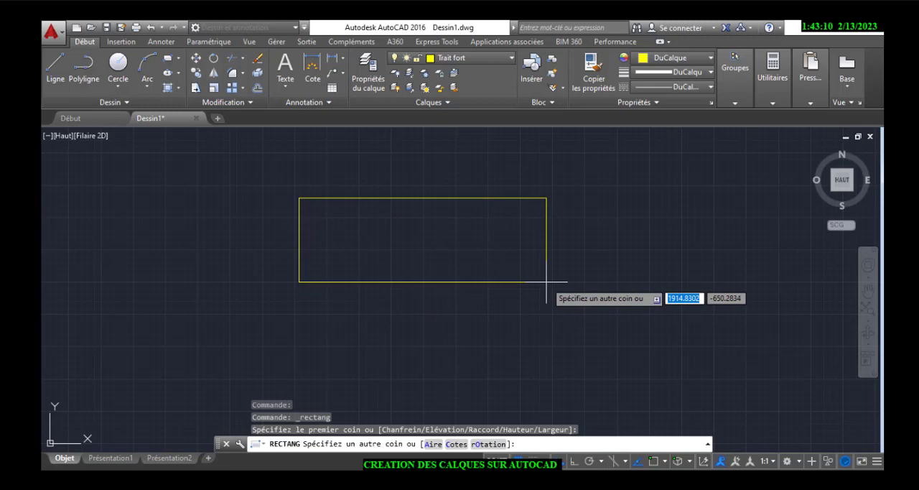
text(&à)
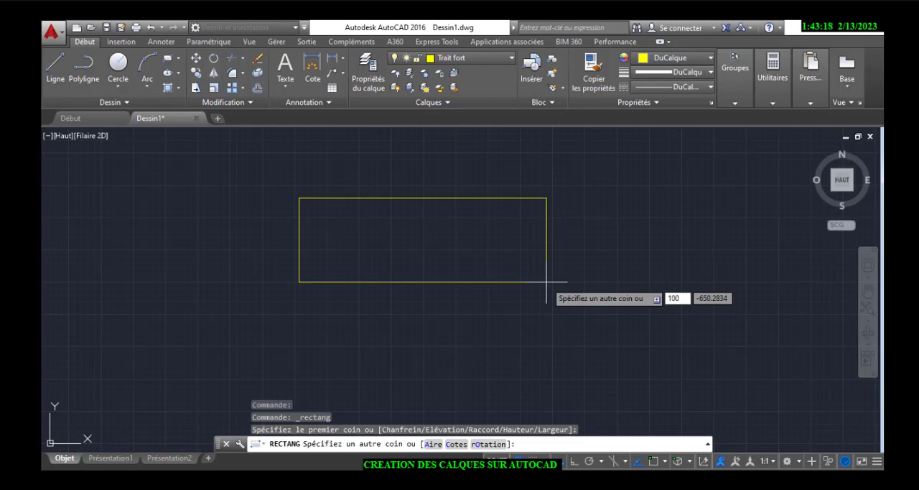
text(00)
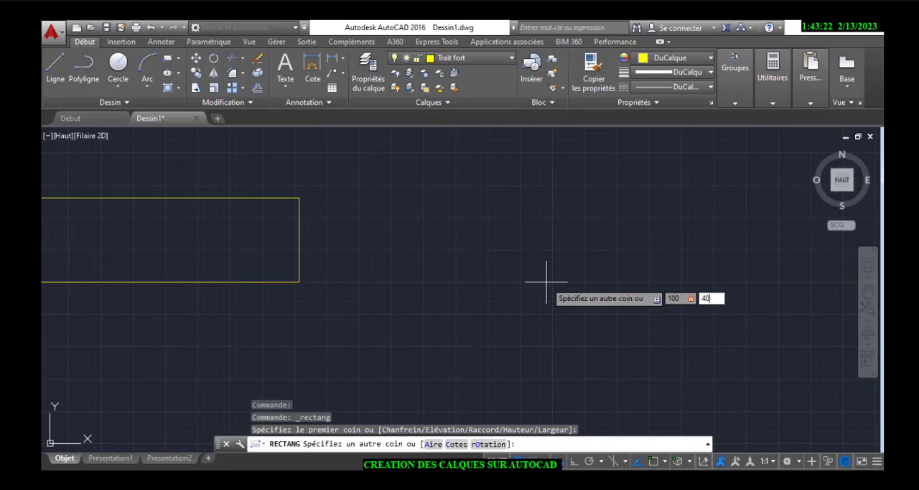
key(Return)
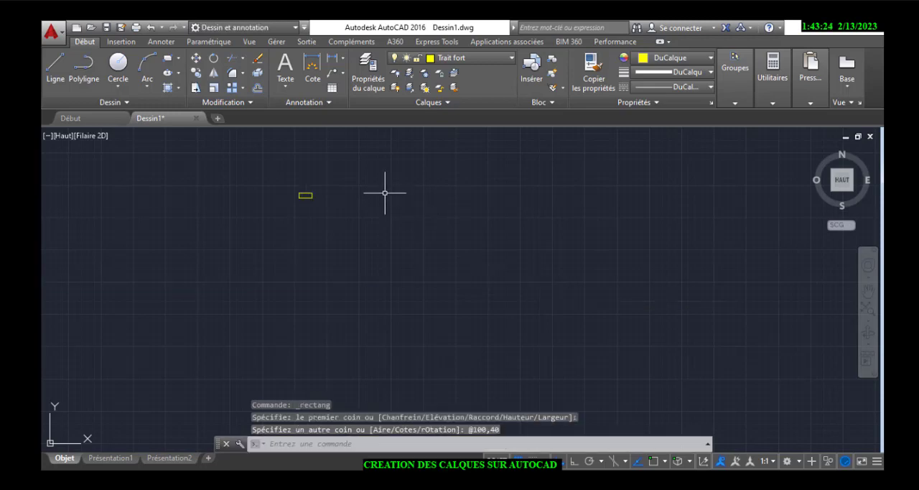
With object snap and Ortho on, draw a horizontal centerline about 116 units long through the rectangle, extending past both short sides
scroll(223, 204, up, 3)
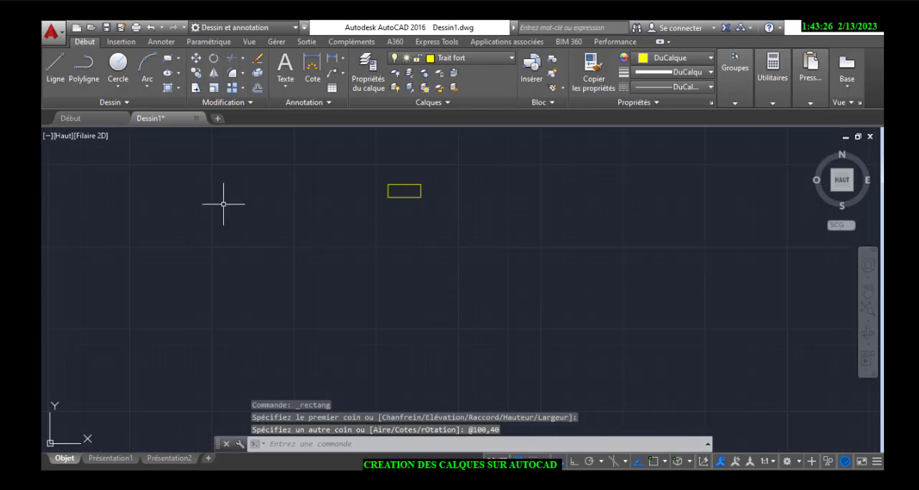
click(867, 309)
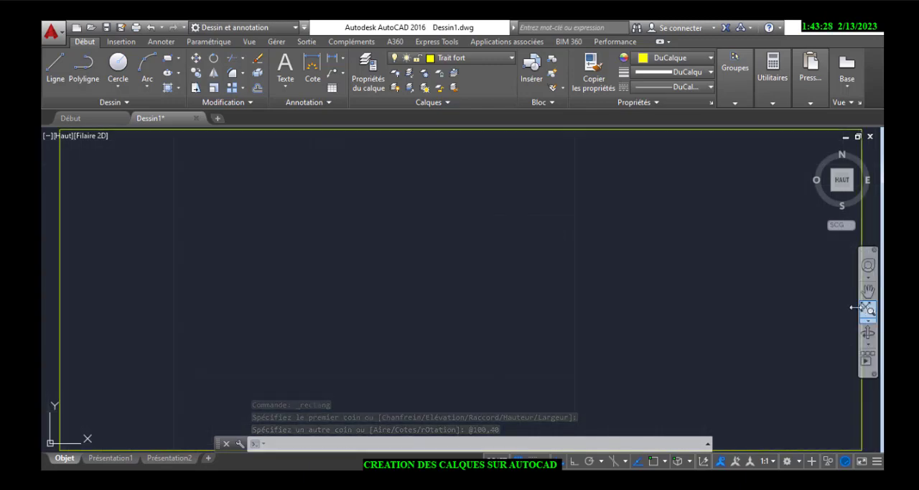
scroll(669, 318, down, 4)
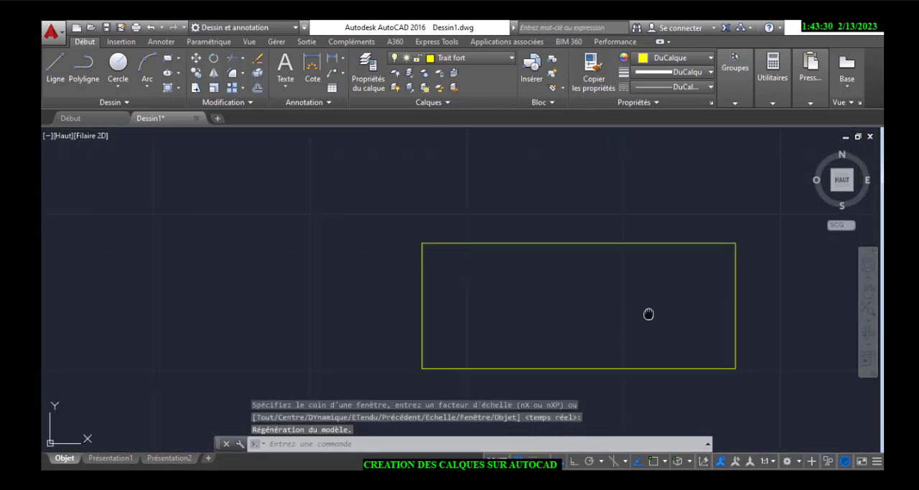
middle_drag(648, 314, 539, 290)
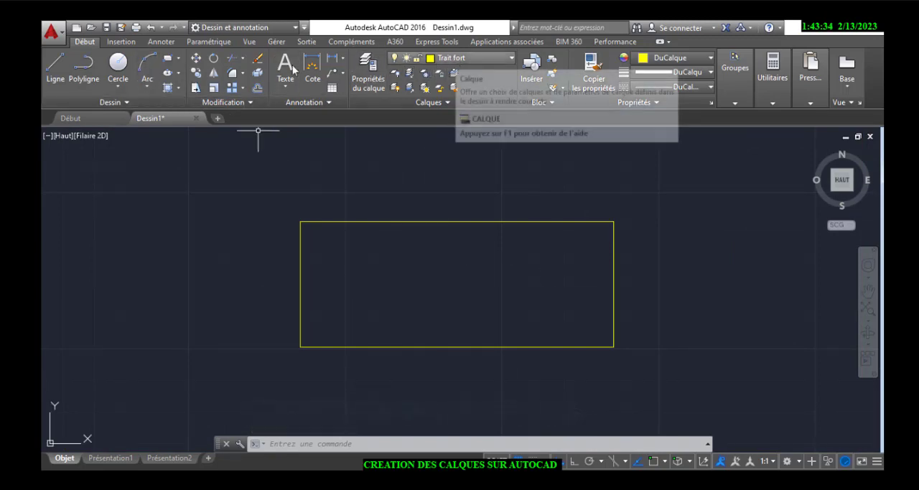
click(55, 66)
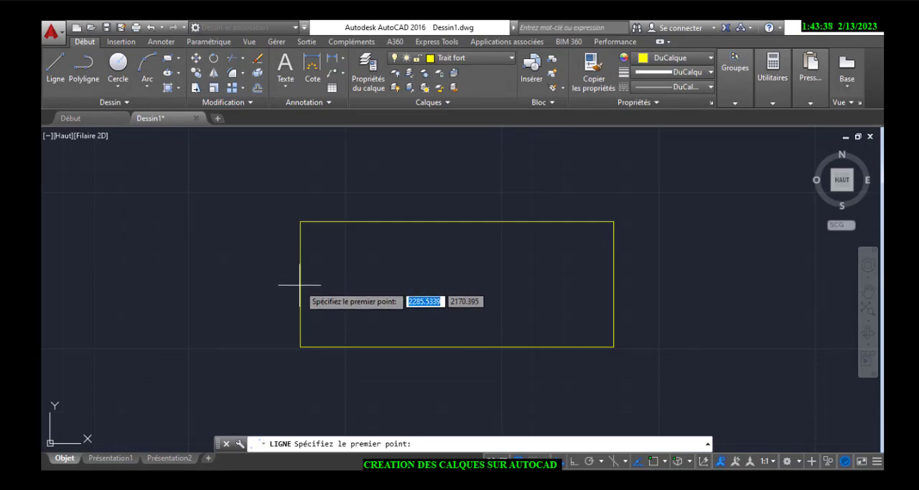
click(665, 462)
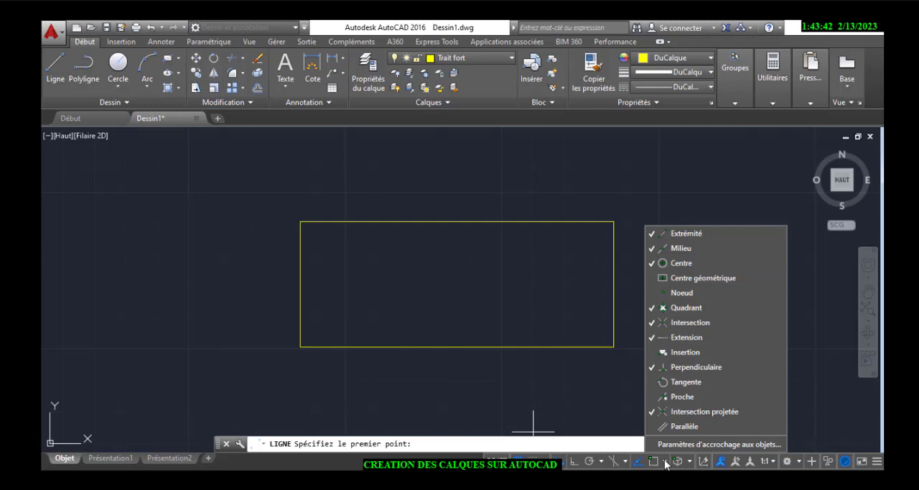
click(655, 462)
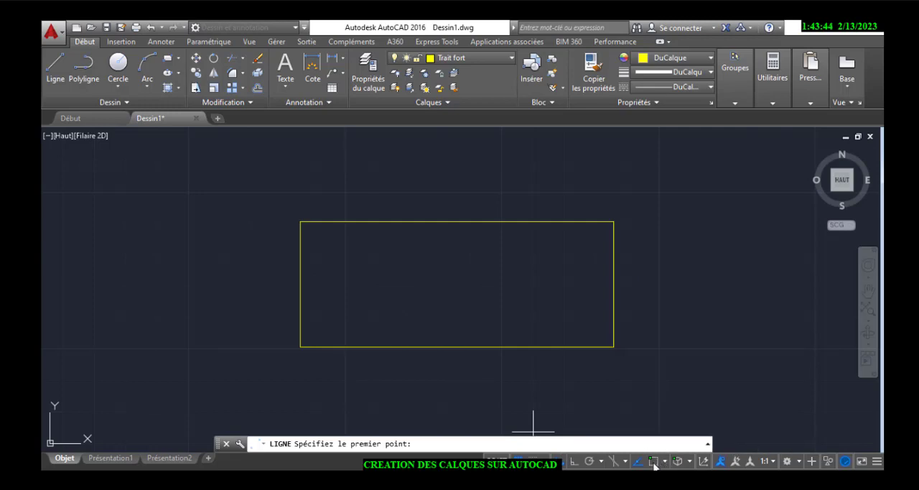
click(654, 462)
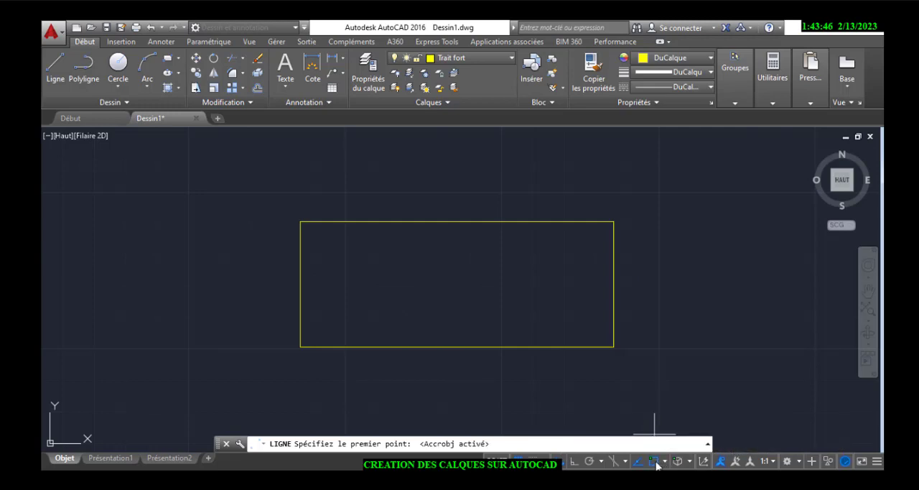
click(273, 282)
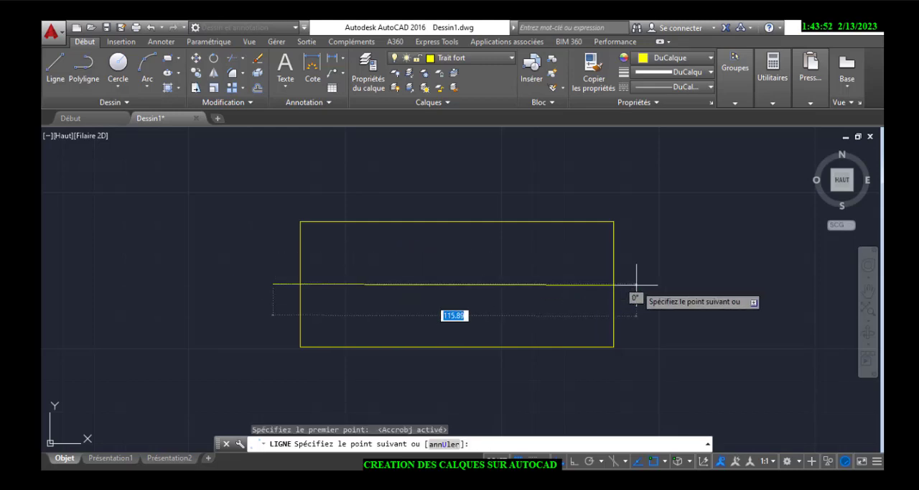
key(F8)
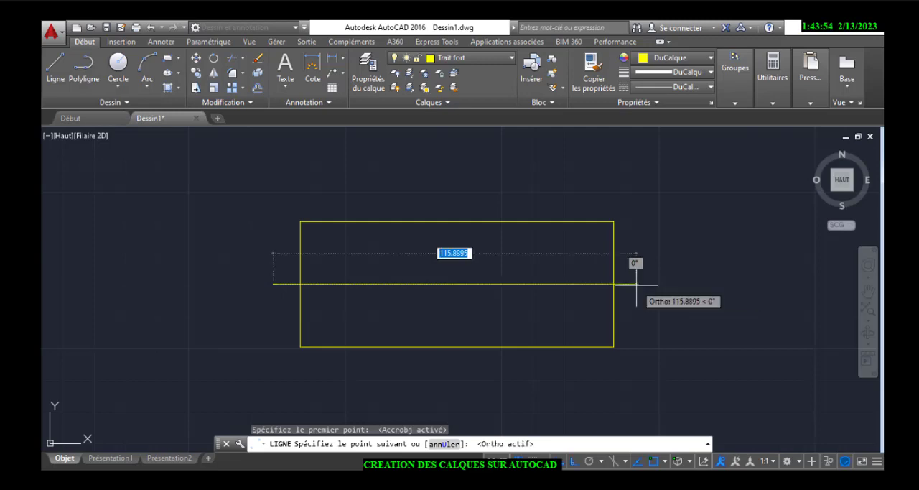
click(639, 284)
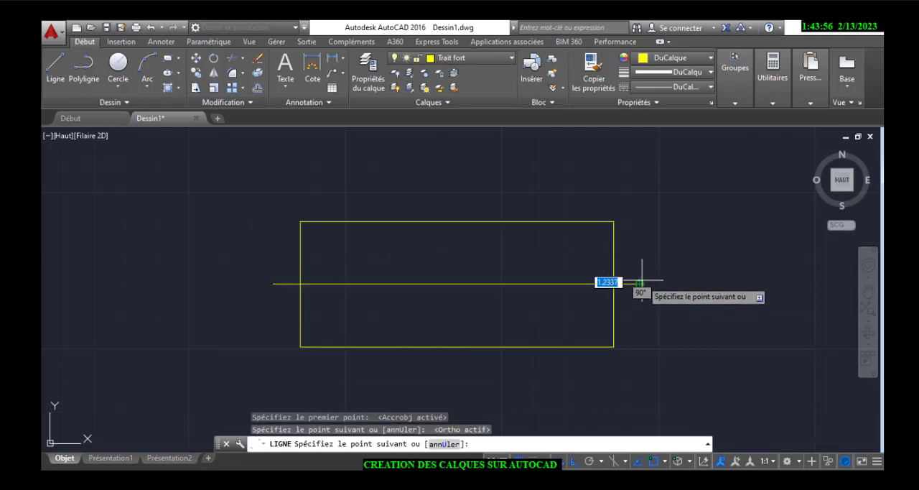
key(Escape)
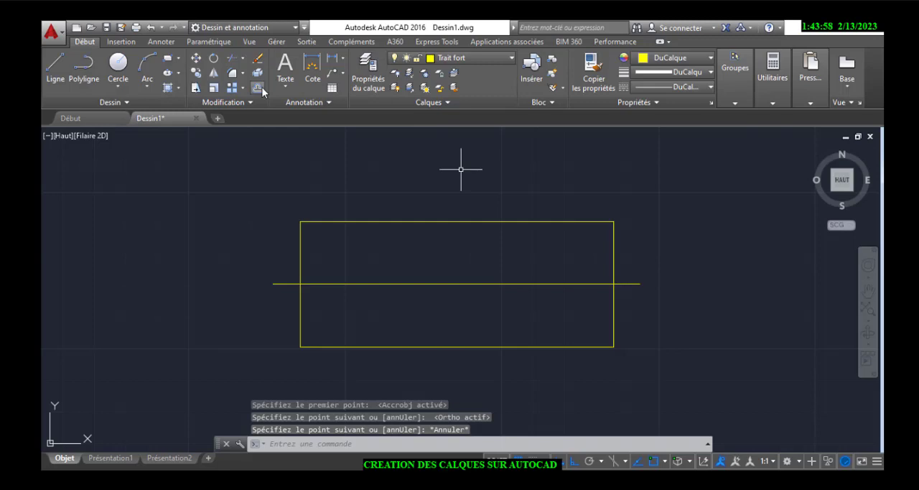
Offset the horizontal centerline by 15 units both above and below
click(260, 89)
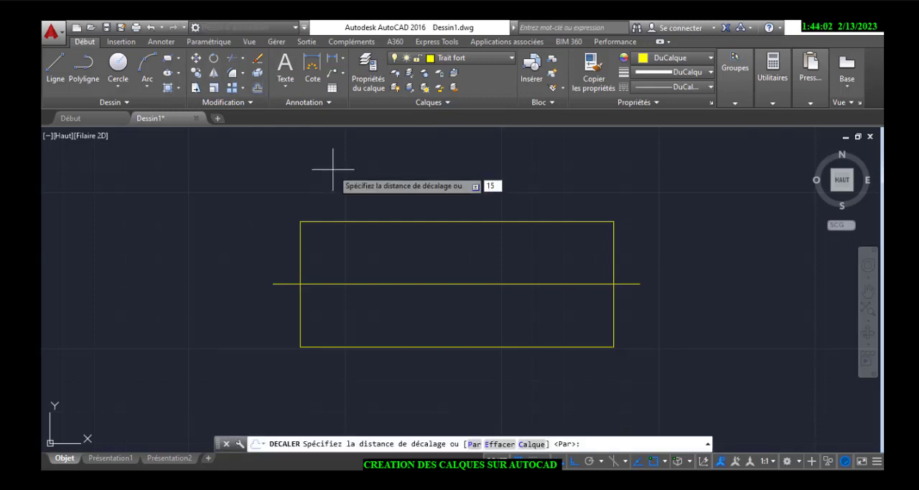
key(Return)
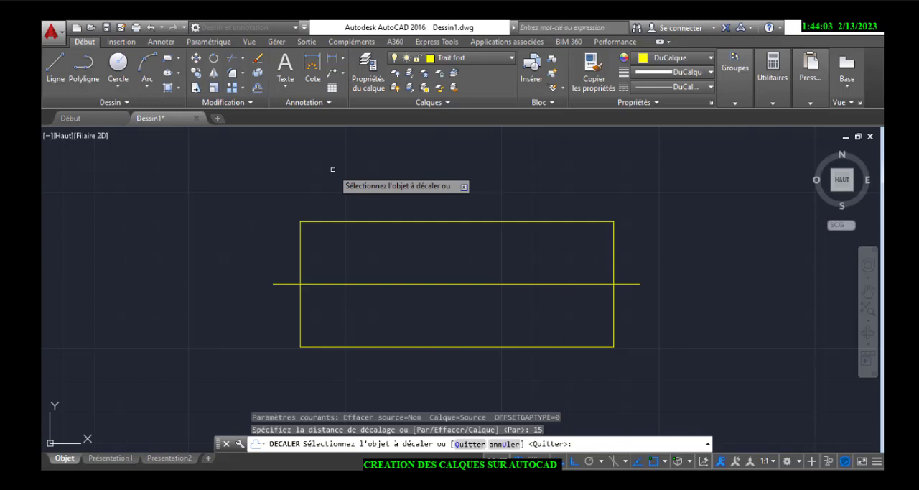
click(401, 284)
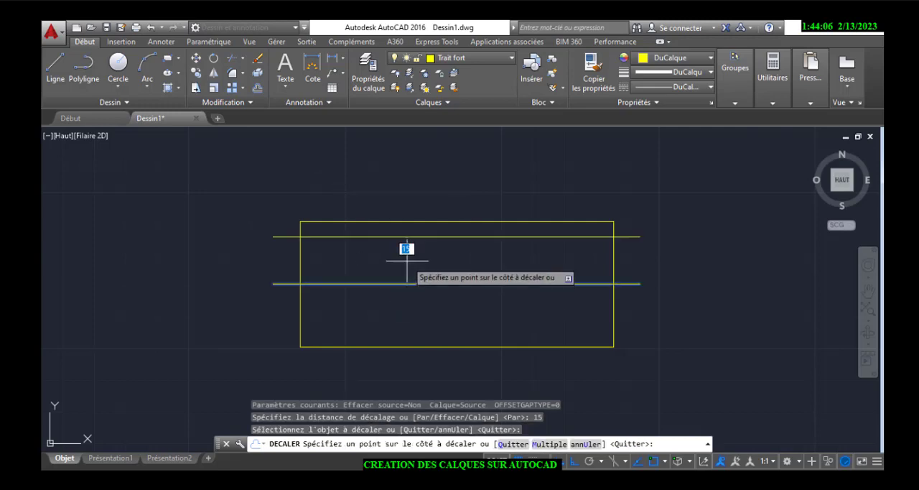
click(409, 267)
click(410, 284)
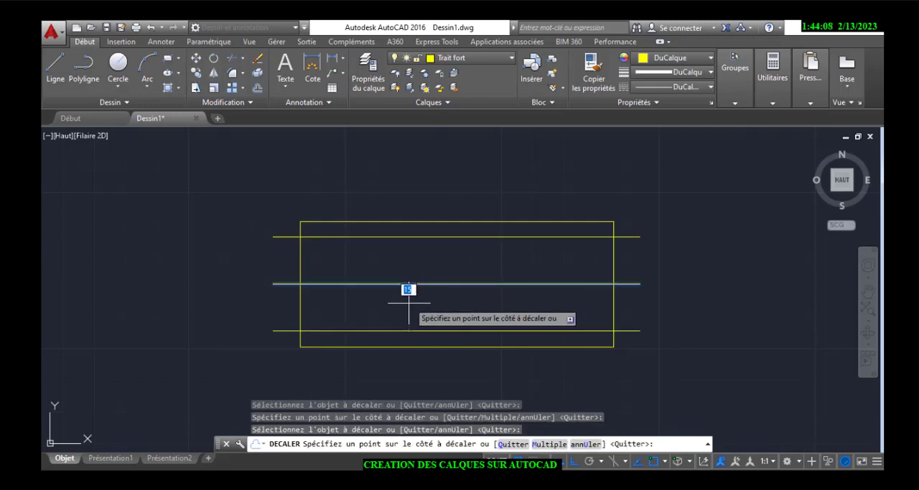
click(408, 296)
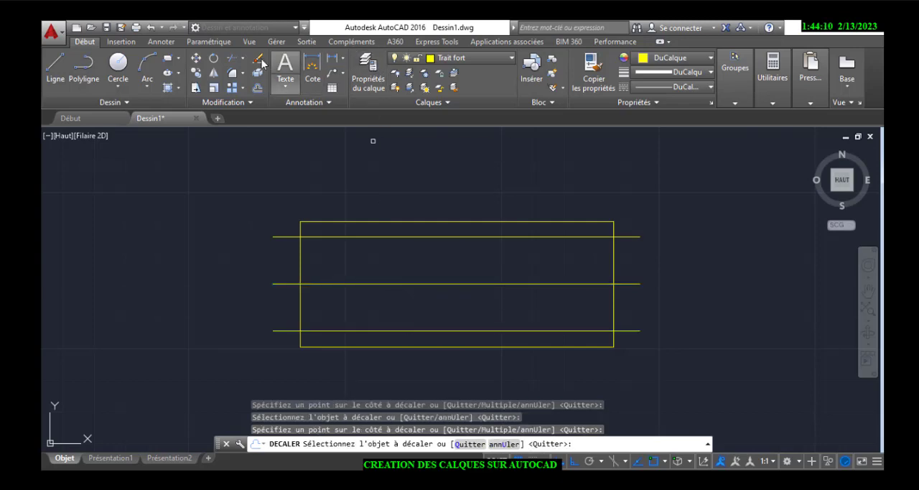
Trim the overhanging ends of the upper and lower offset lines back to the rectangle's short sides
click(232, 59)
key(Return)
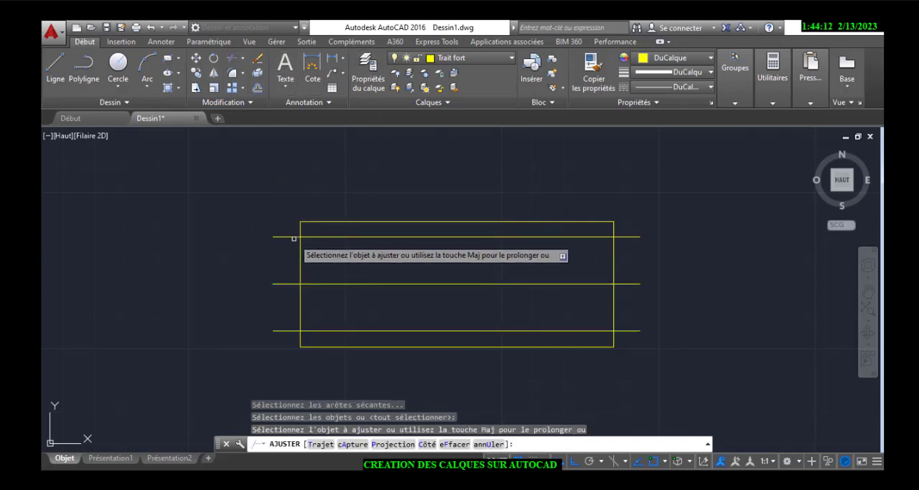
click(287, 330)
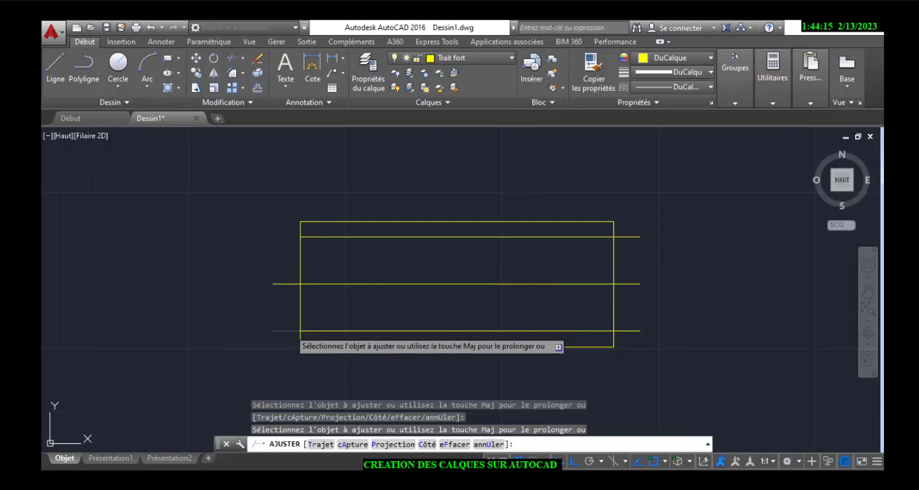
click(626, 330)
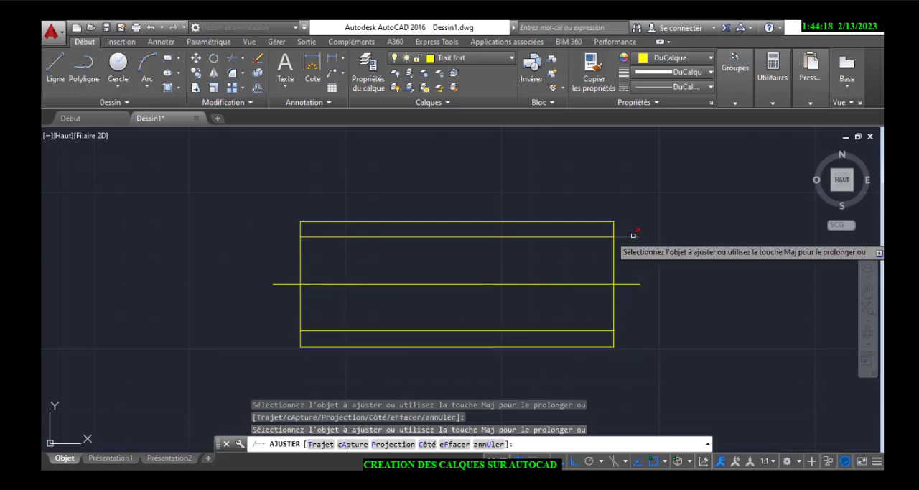
right_click(603, 193)
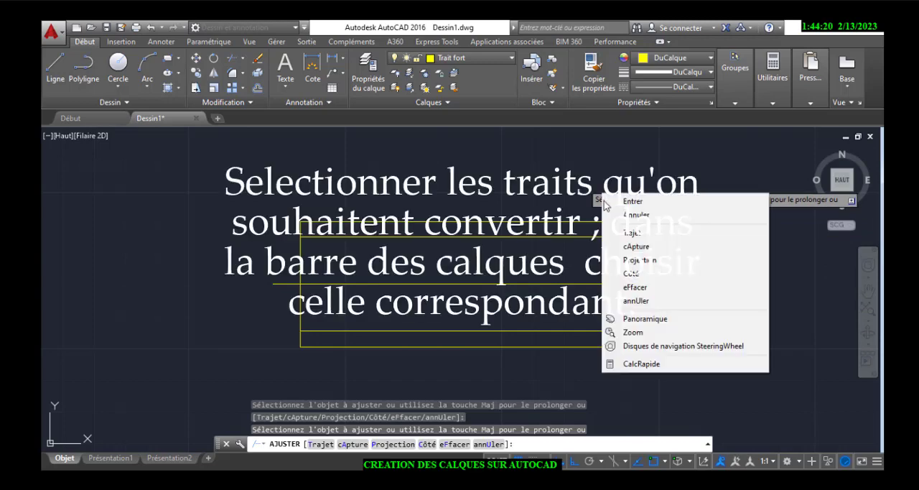
click(633, 201)
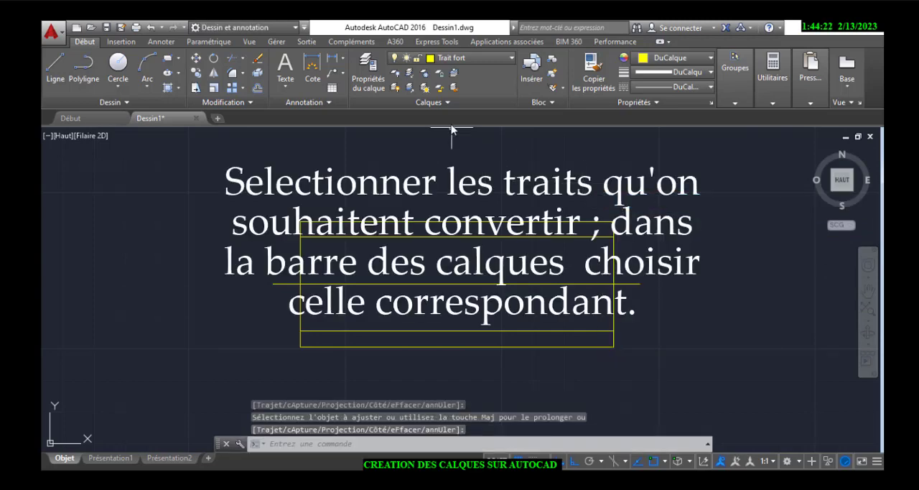
Move the upper and lower offset lines inside the rectangle to the "Trait interompu" layer and clear the selection
click(494, 237)
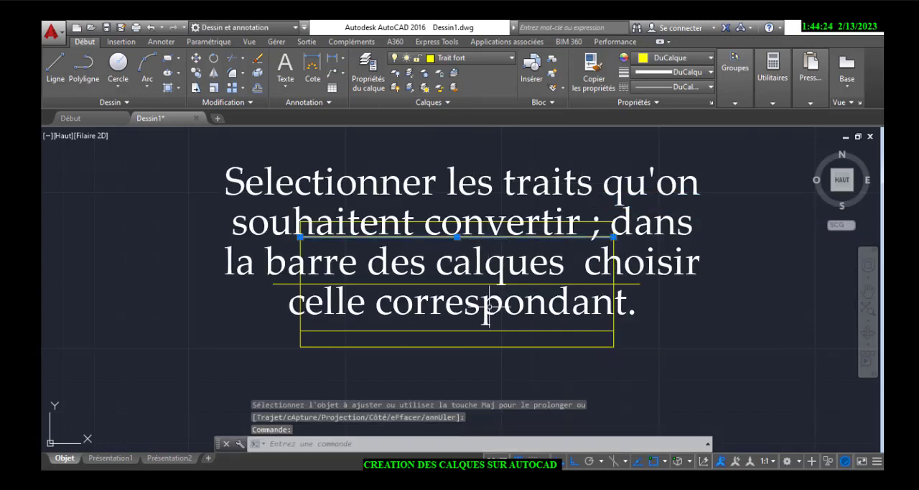
click(494, 331)
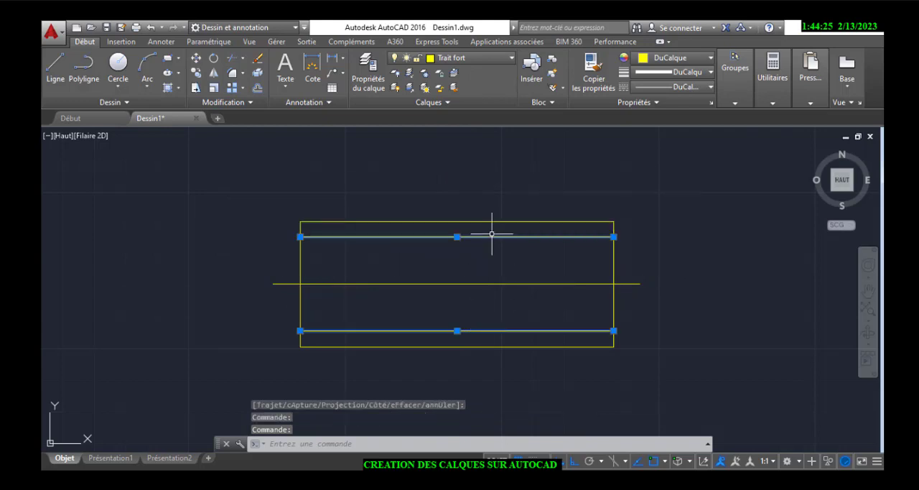
click(495, 59)
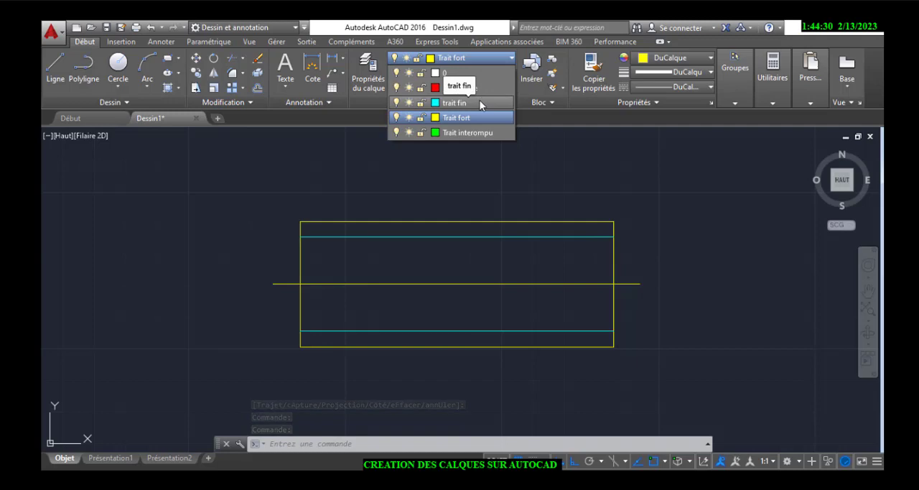
click(478, 132)
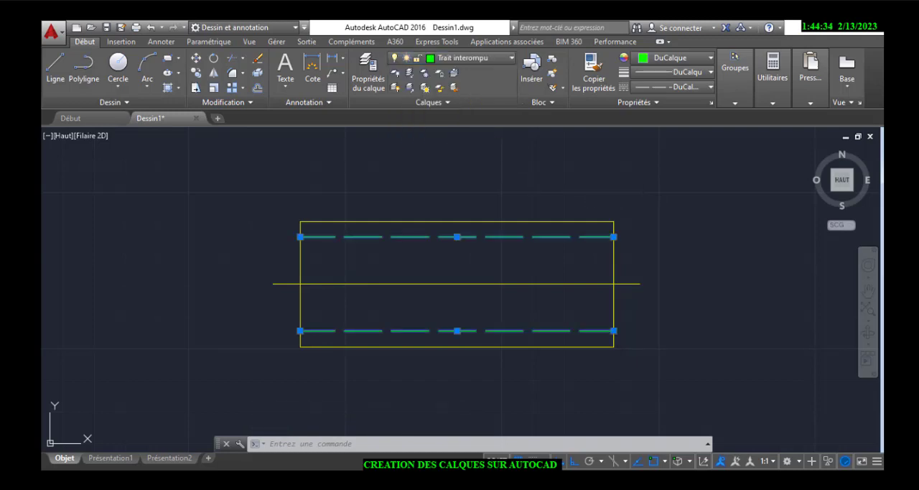
key(Escape)
Move the horizontal centerline to the "Trait d' axe" layer and clear the selection
click(642, 270)
click(624, 290)
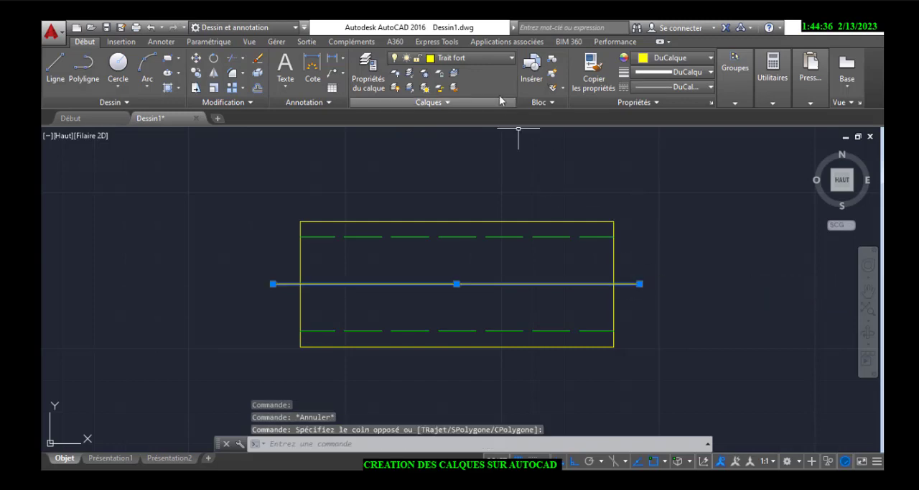
click(485, 58)
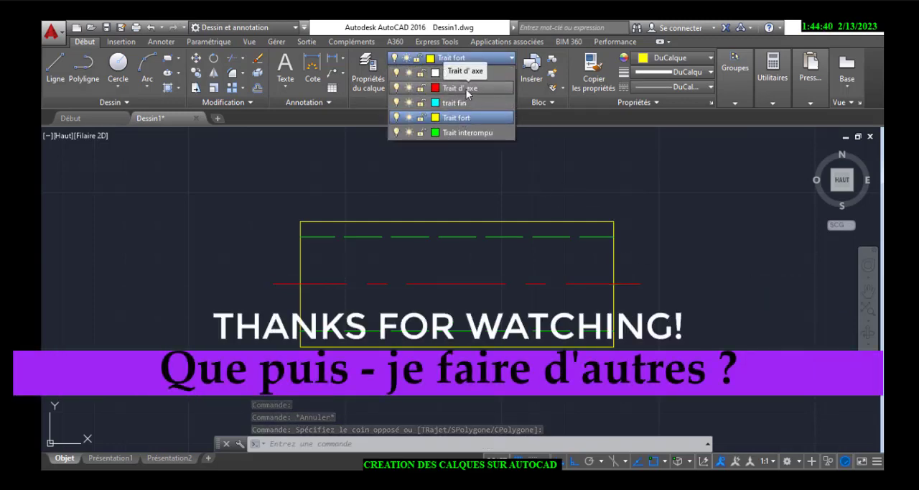
click(466, 89)
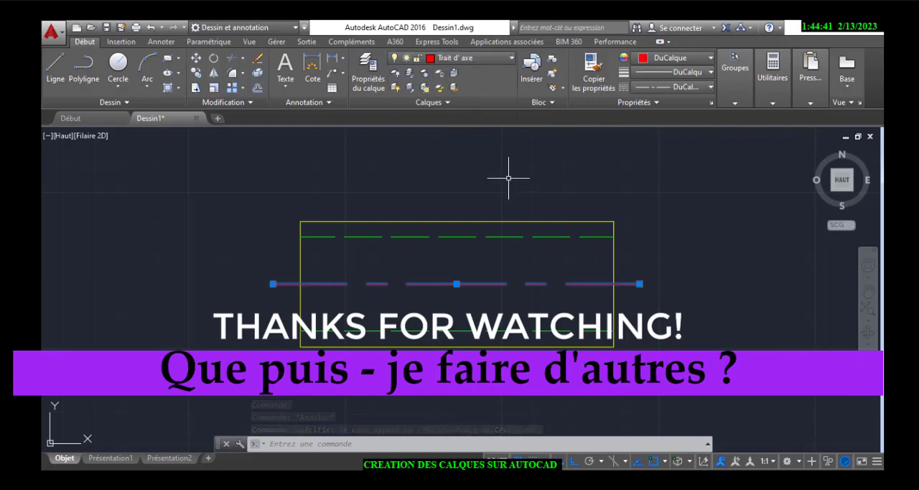
click(528, 211)
key(Escape)
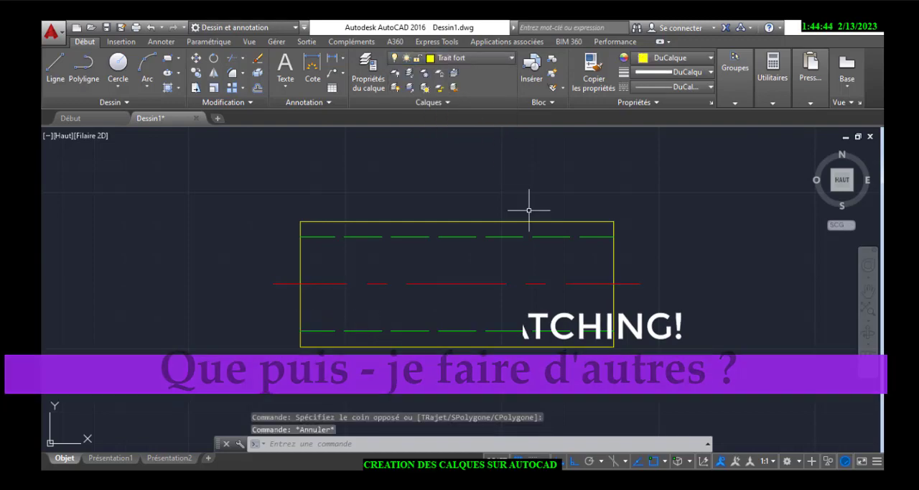